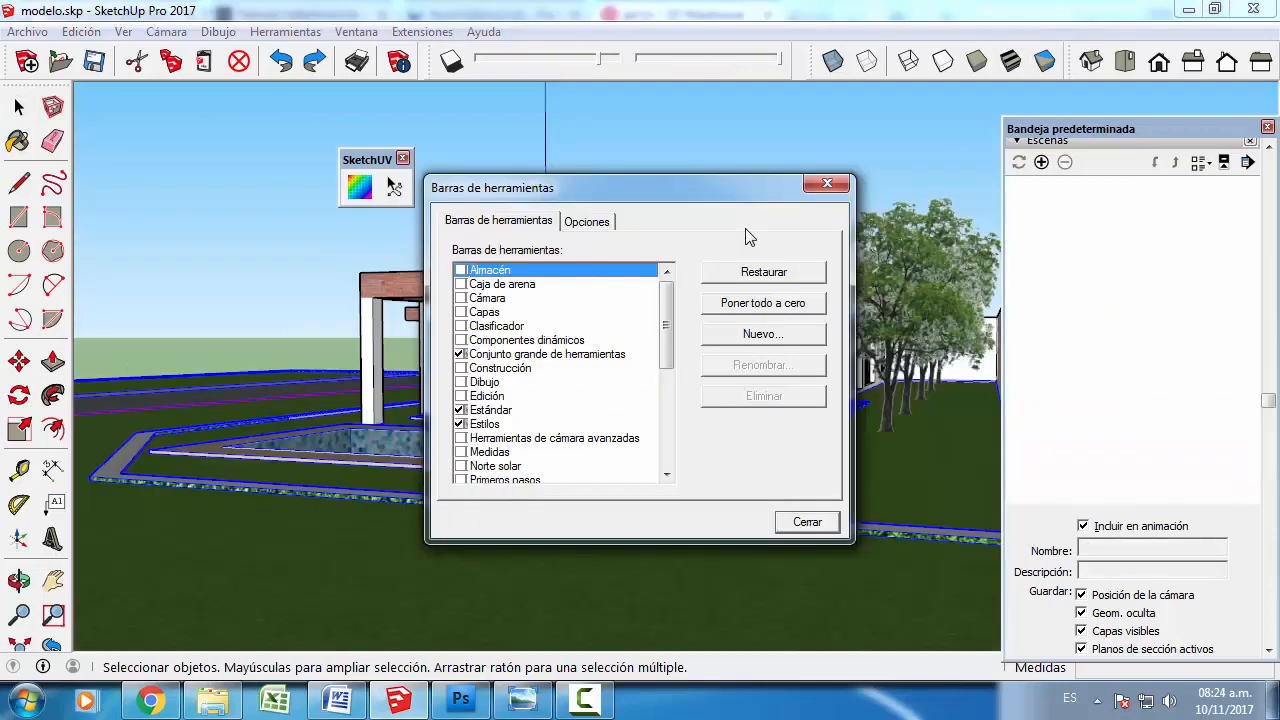
- Turn on the Cámara toolbar and float it over the upper part of the model view
click(848, 175)
click(123, 31)
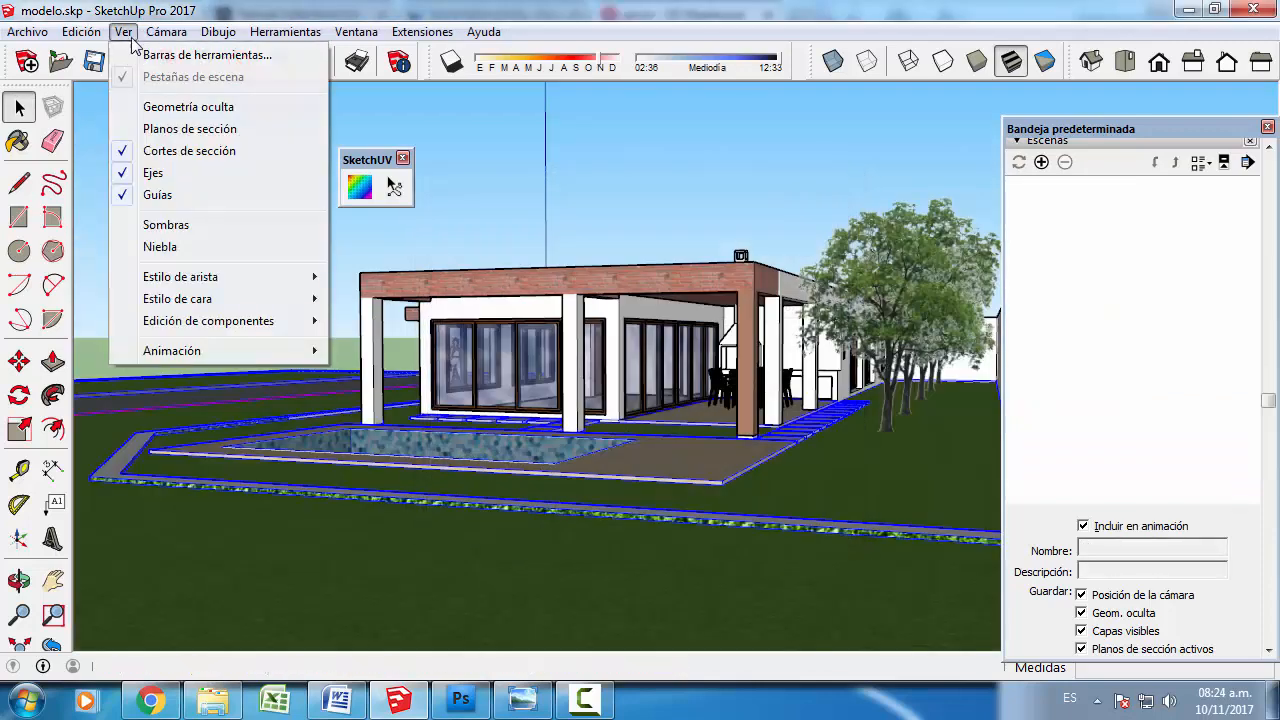
click(140, 51)
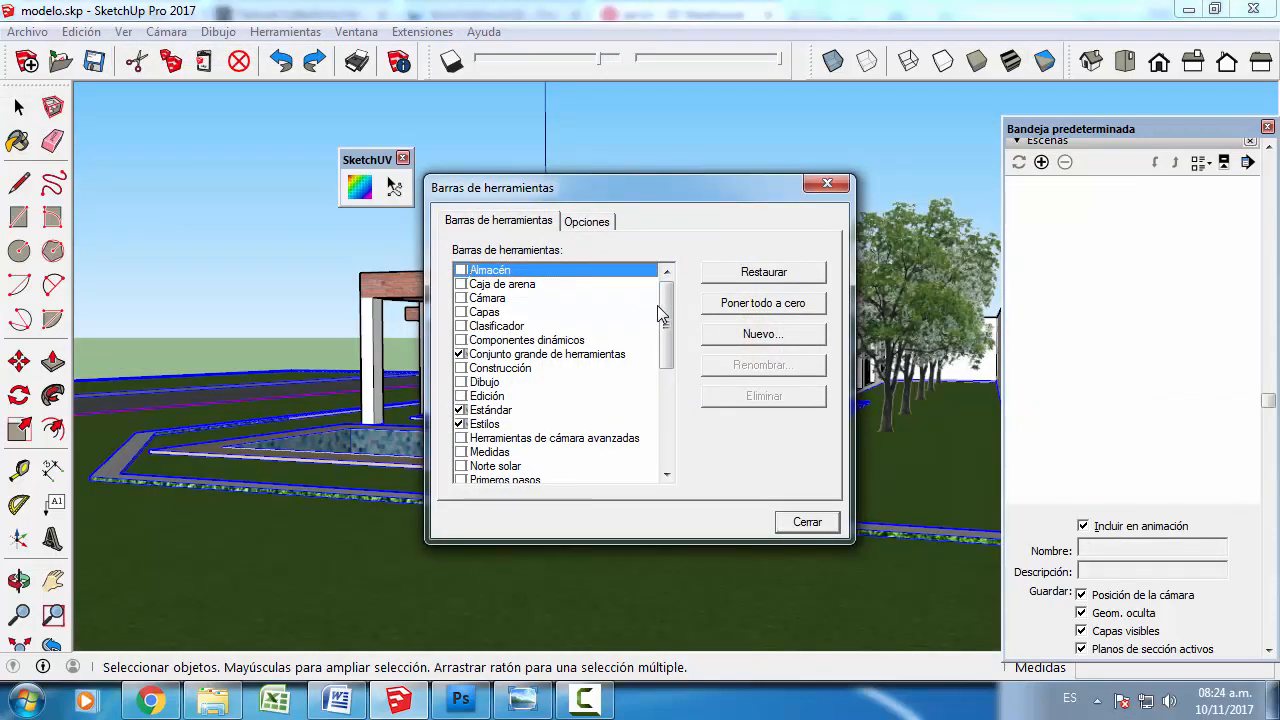
drag(659, 306, 658, 311)
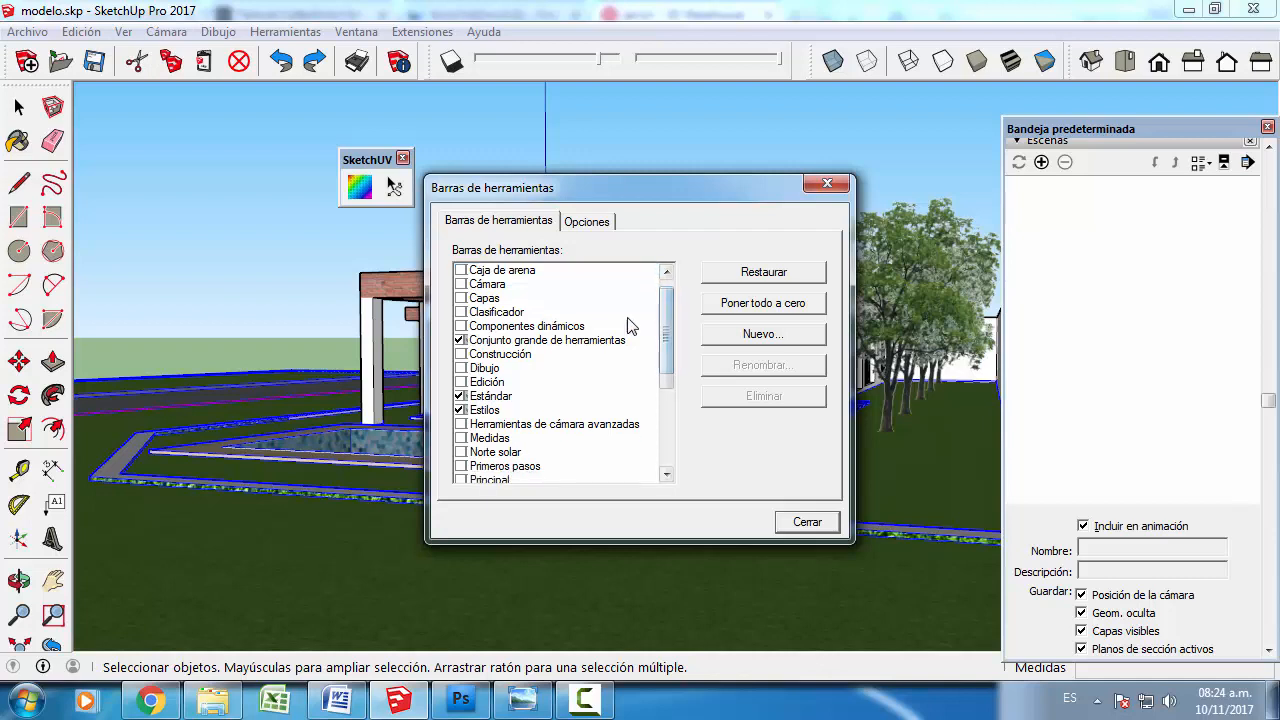
click(460, 284)
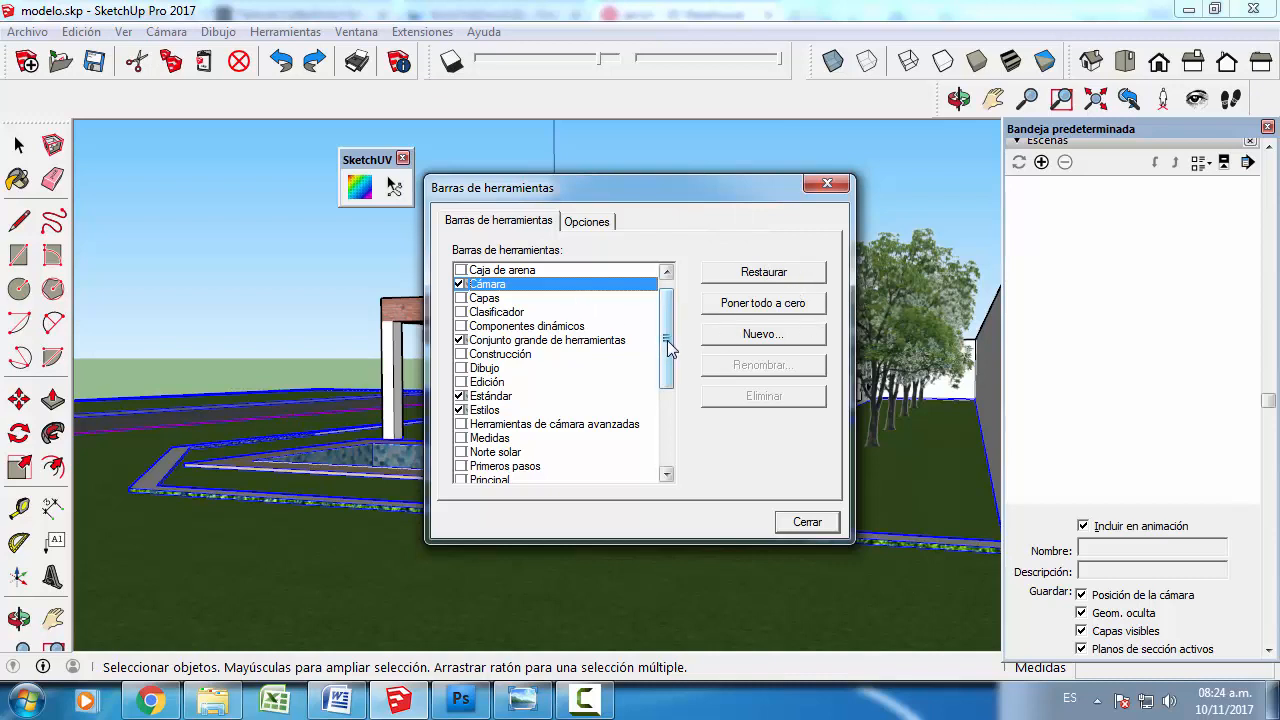
drag(668, 344, 667, 368)
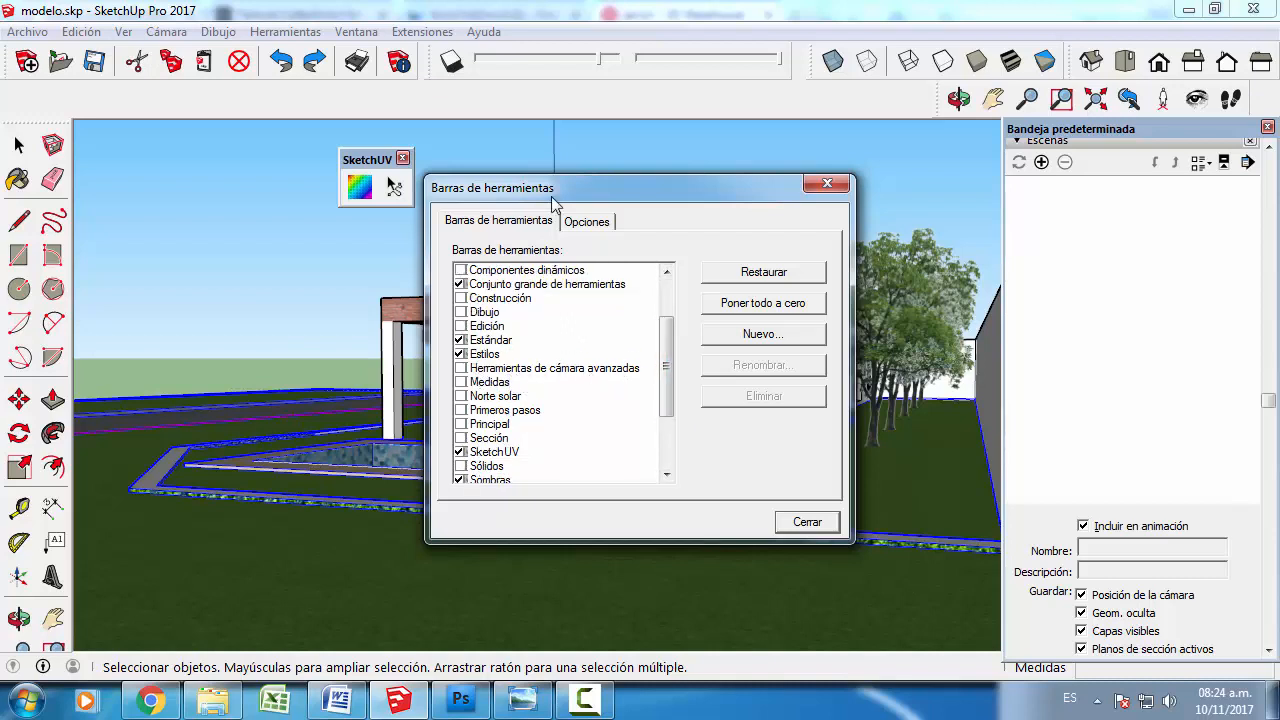
drag(630, 187, 701, 263)
click(878, 598)
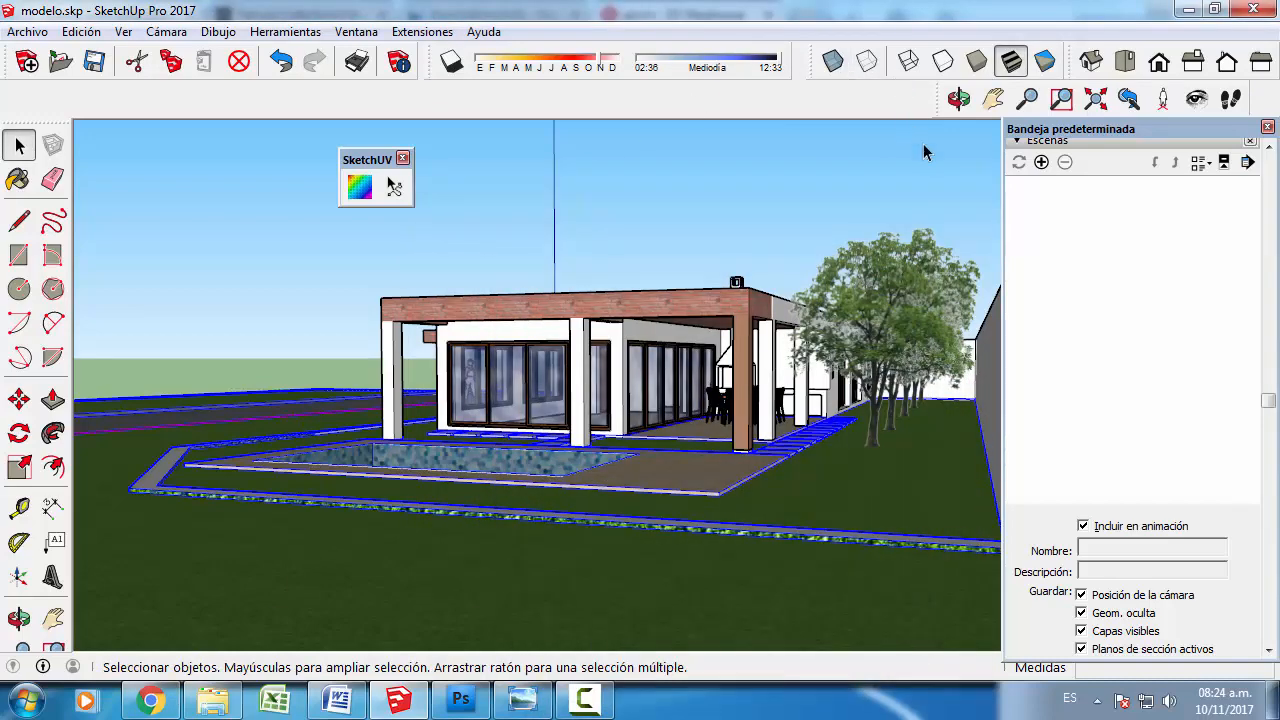
drag(940, 99, 515, 137)
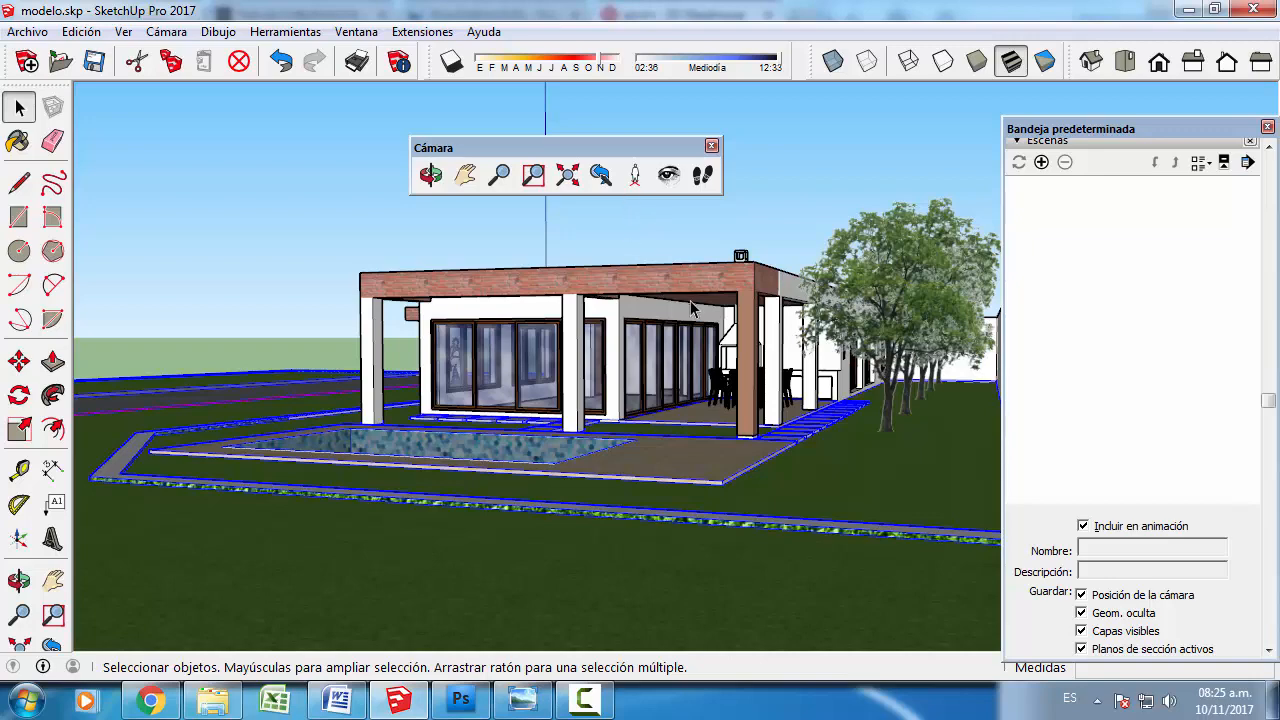
- Draw a 1,6 m vertical line from the curb in front of the pool and connect its top to the porch's middle column at its midpoint
scroll(830, 530, down, 4)
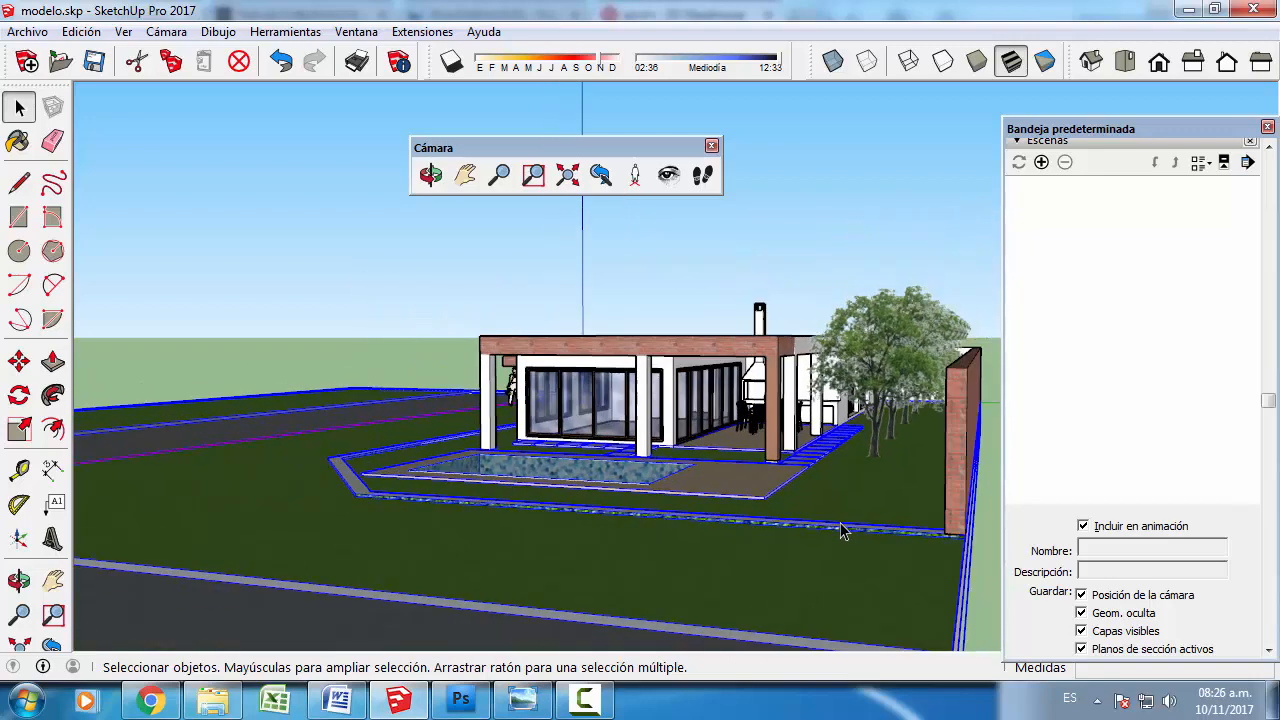
scroll(834, 531, down, 3)
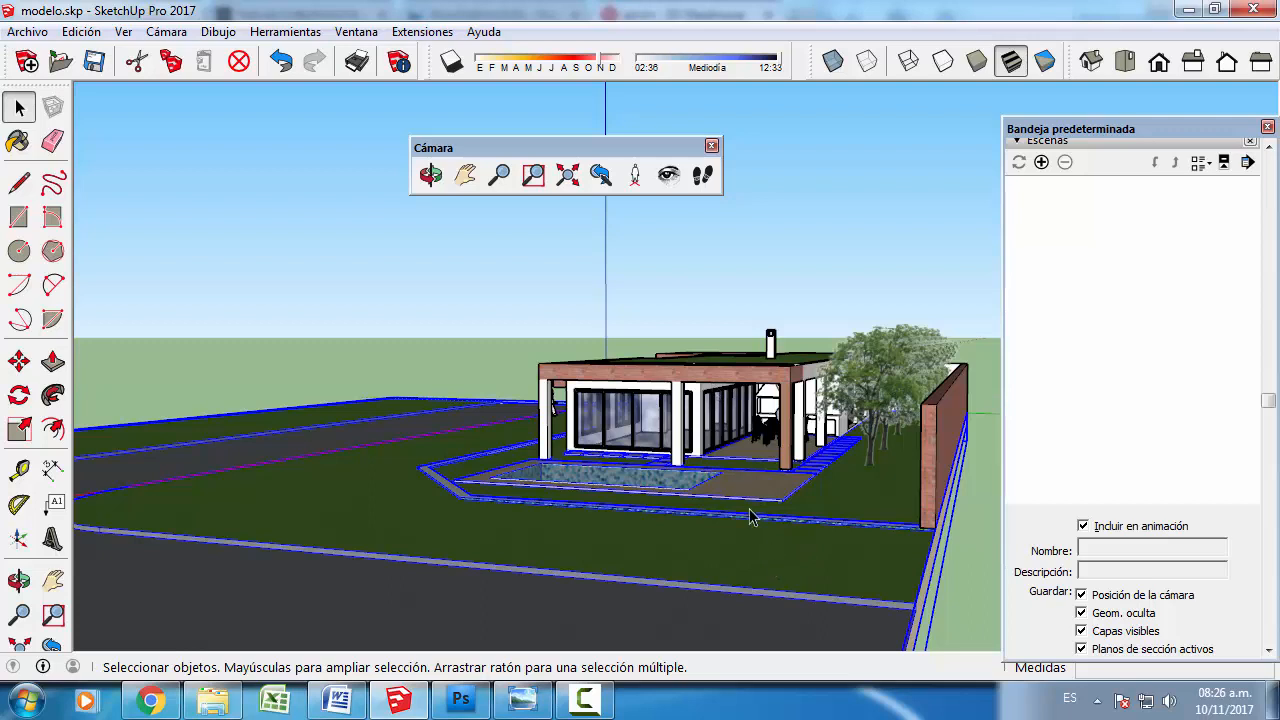
click(27, 185)
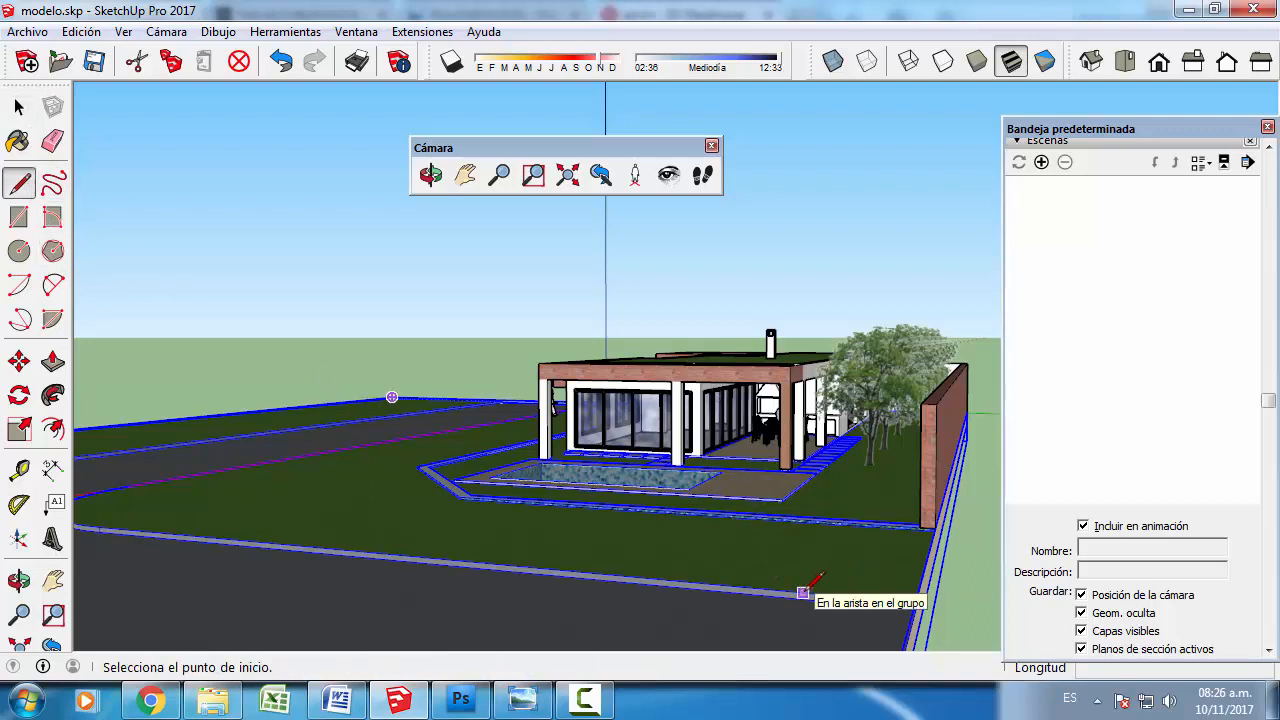
click(803, 593)
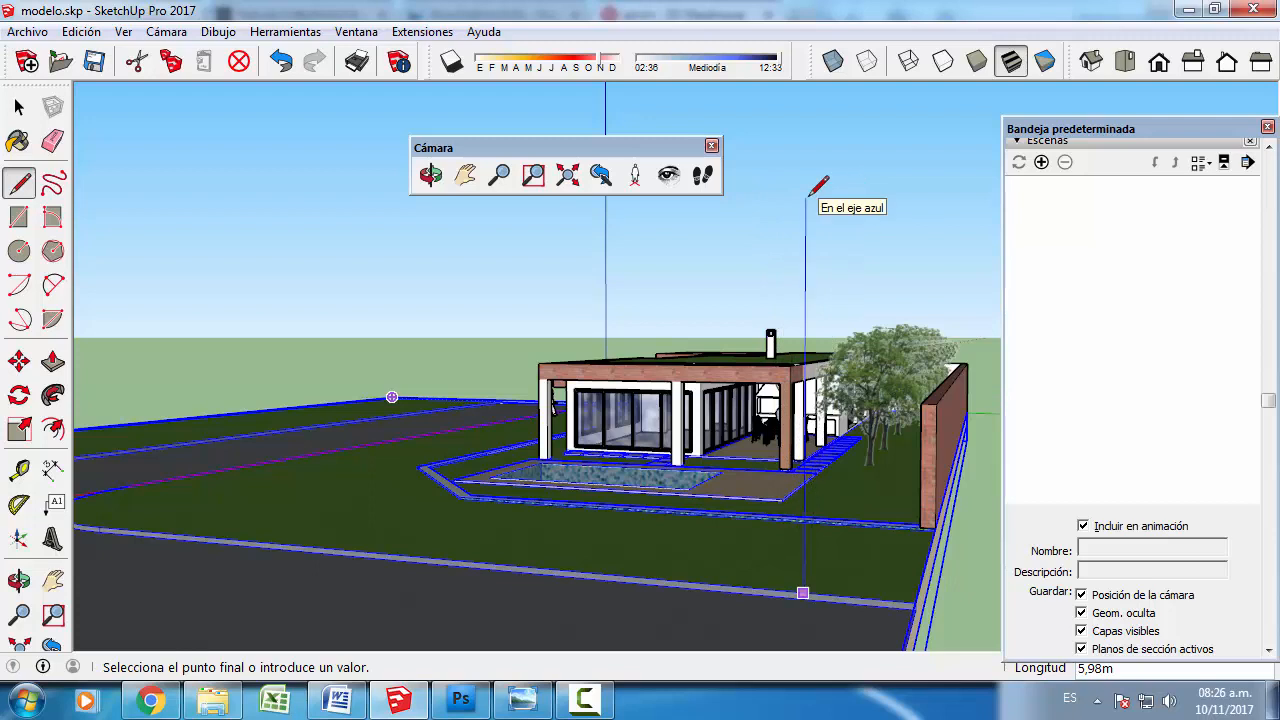
text(1,6)
key(Return)
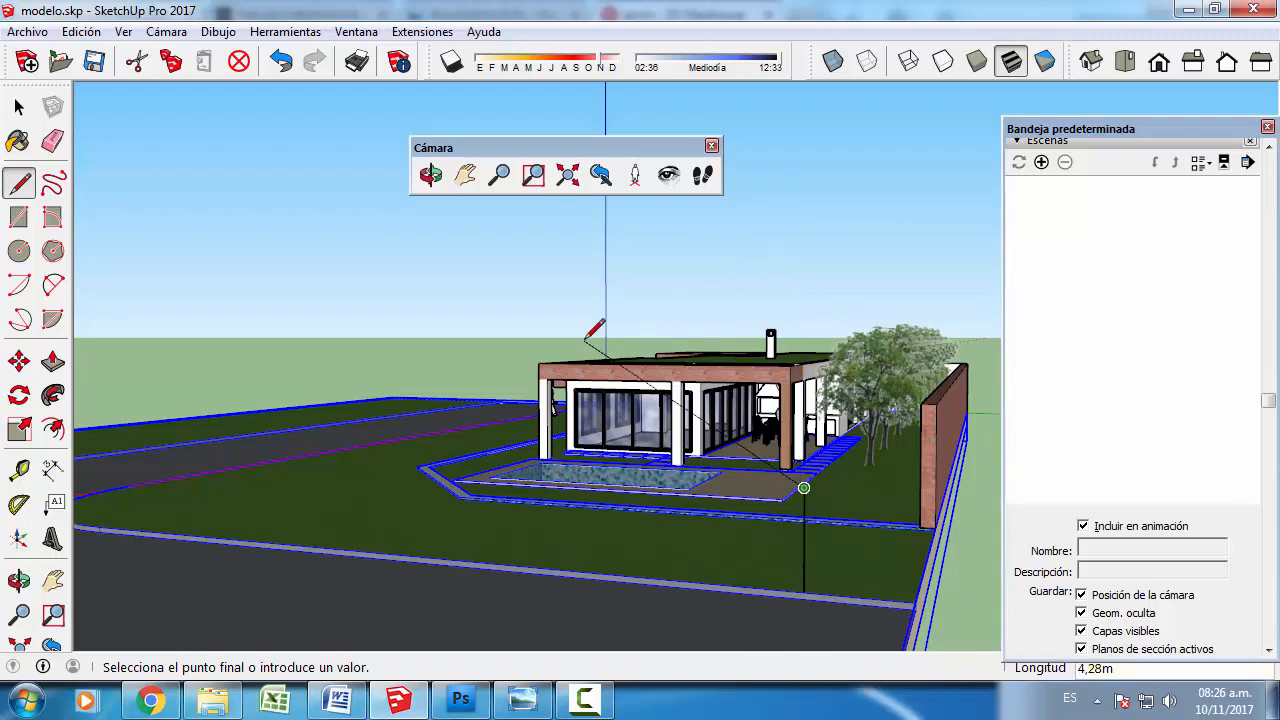
click(680, 423)
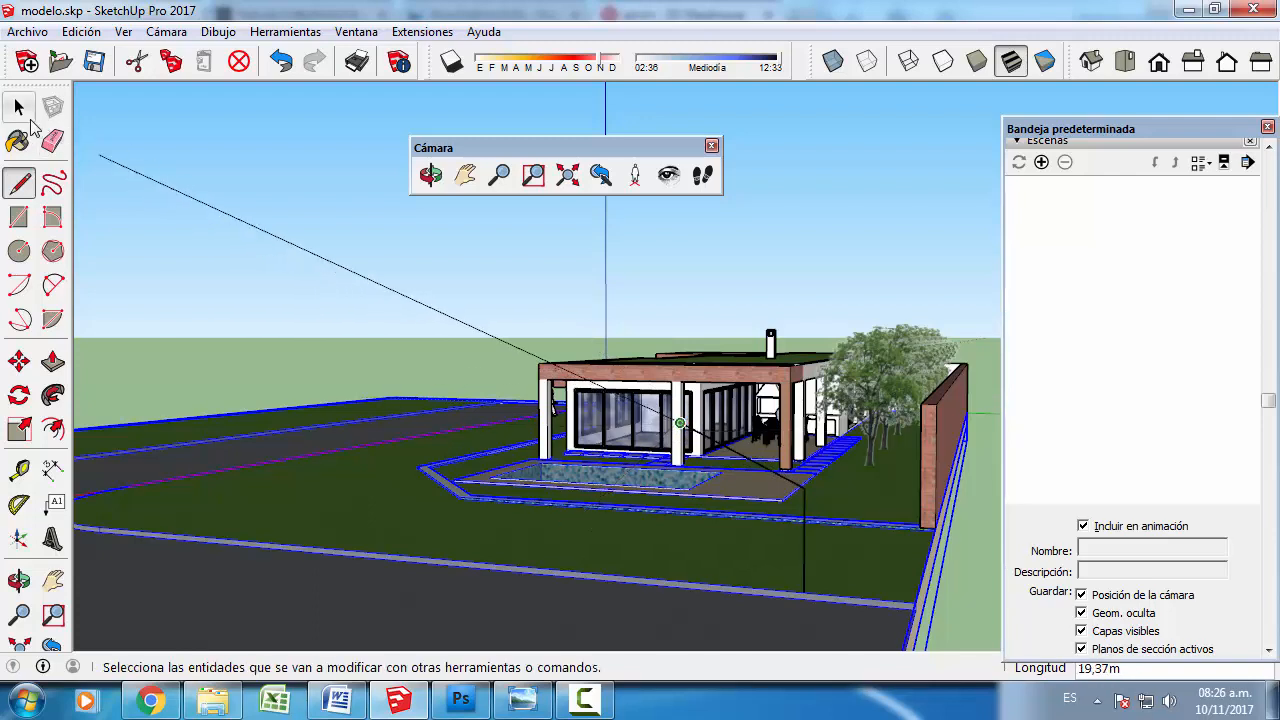
click(19, 108)
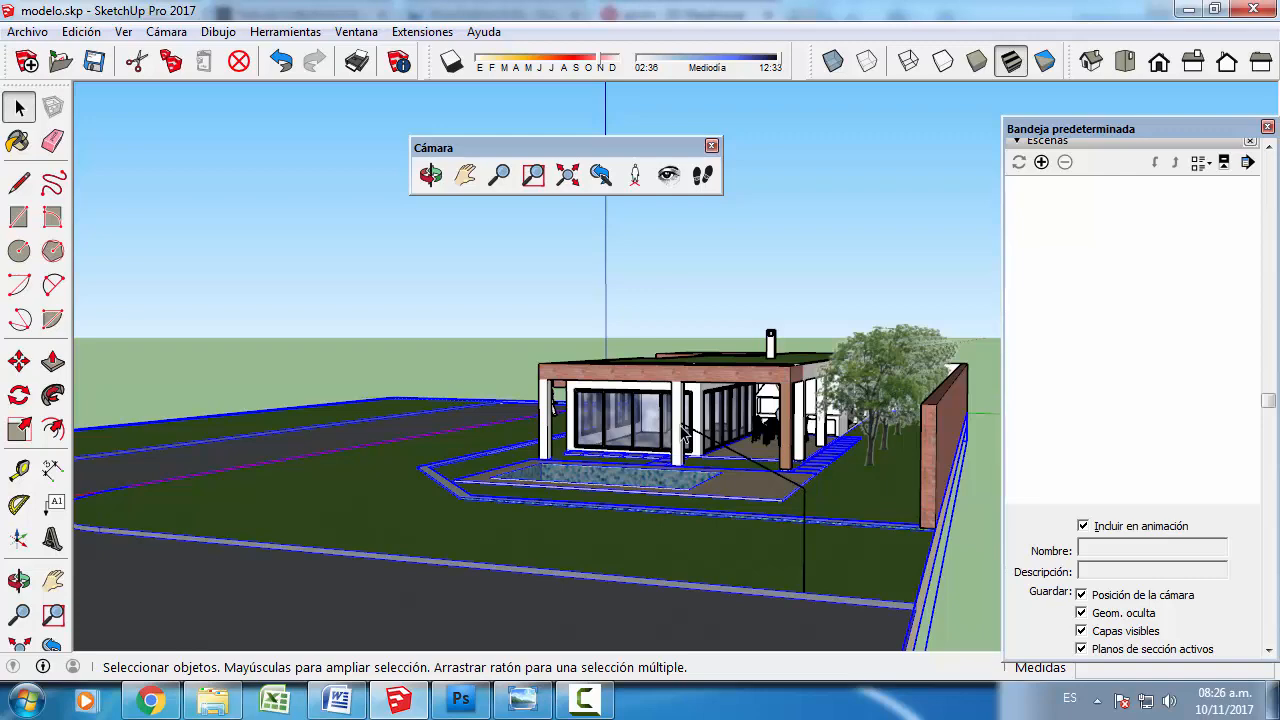
- Draw a second 1,6 m vertical line at the far end of the same curb and connect its top to the porch's outer column
middle_drag(276, 571, 300, 566)
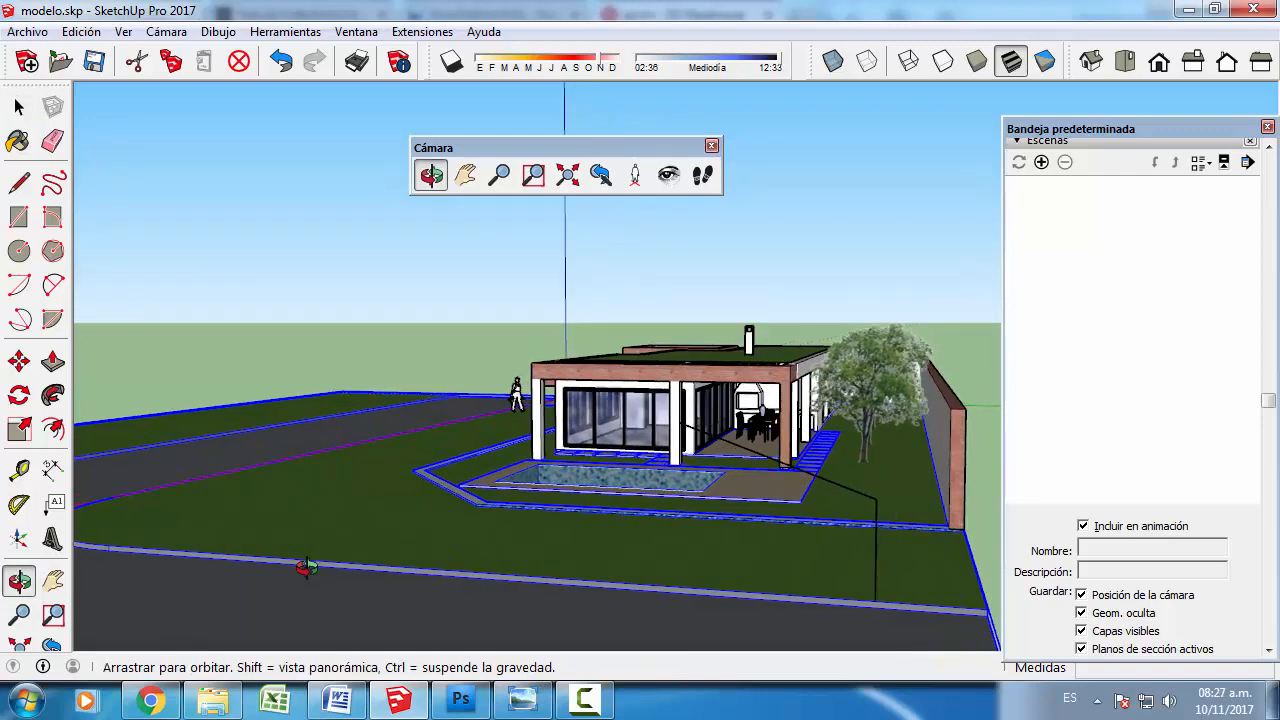
click(20, 186)
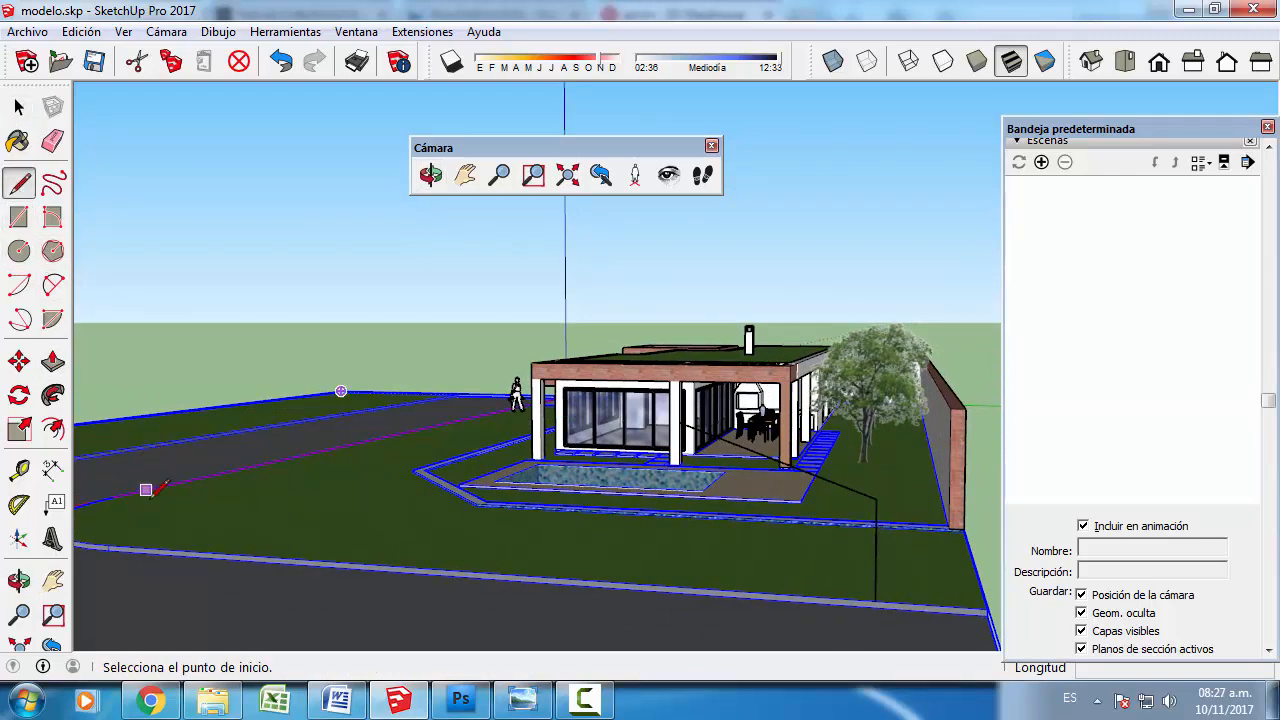
click(166, 548)
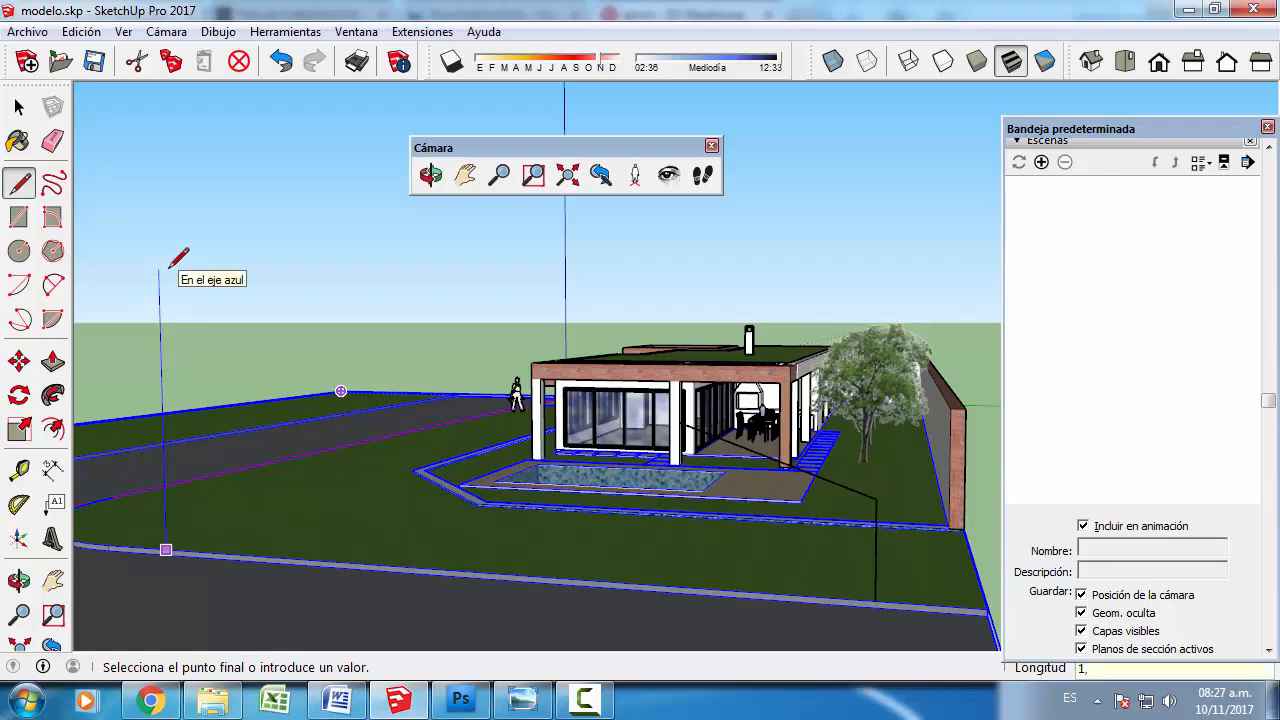
text(1,6)
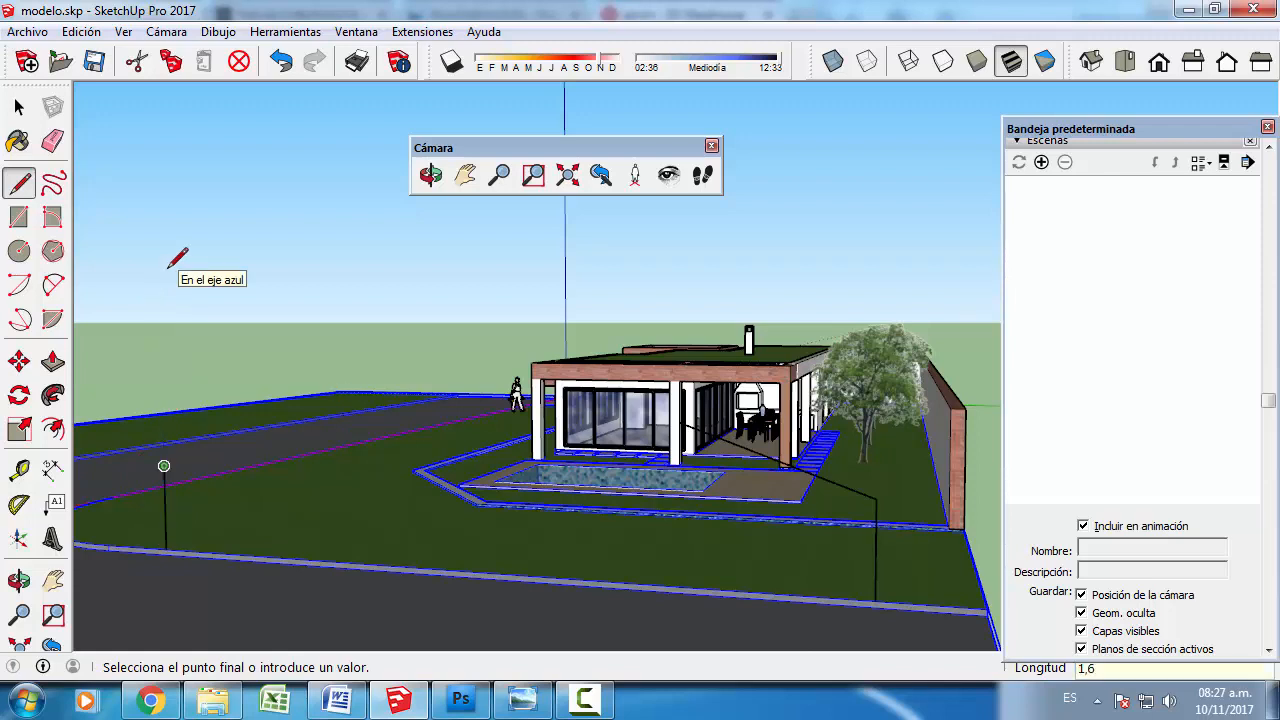
key(Return)
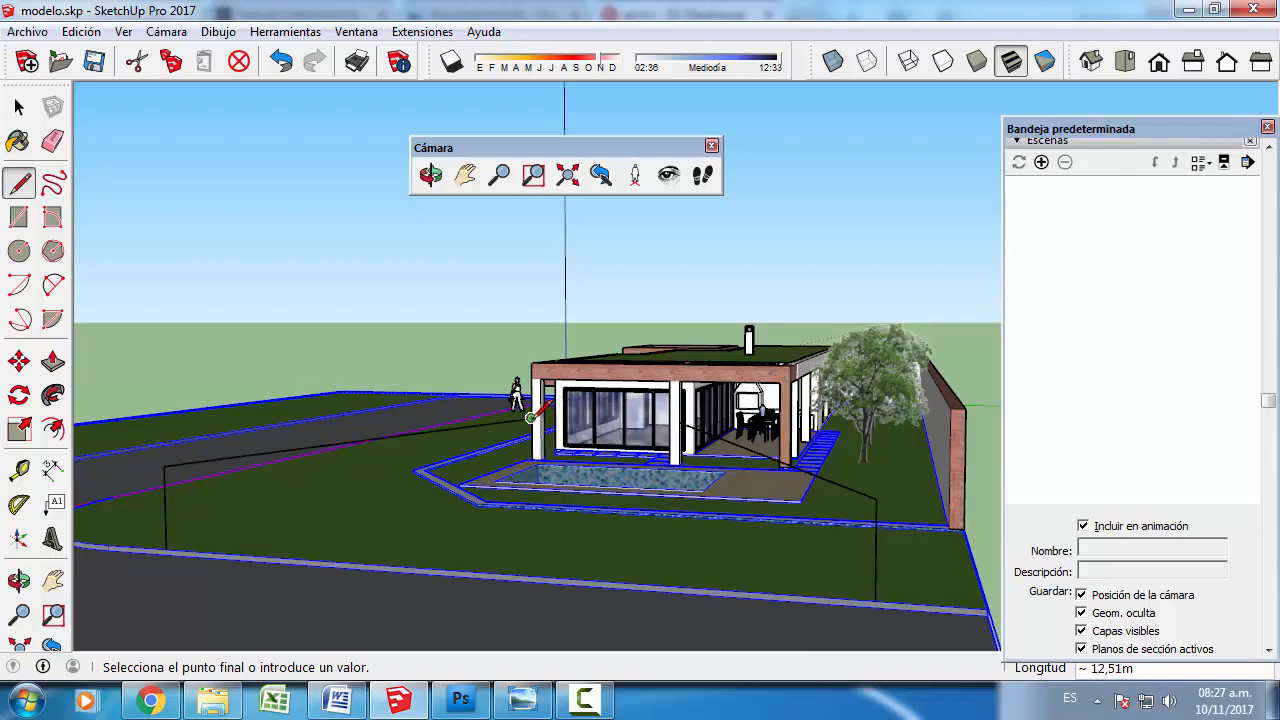
right_click(575, 497)
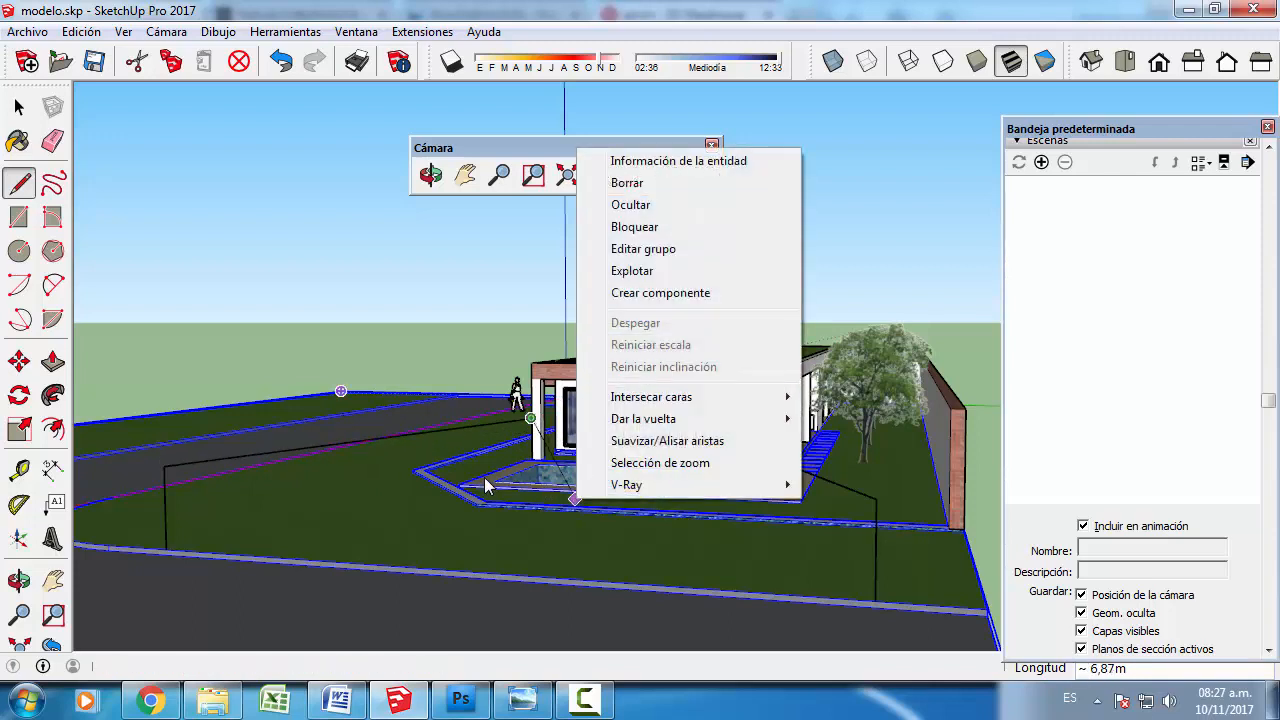
click(464, 486)
click(24, 108)
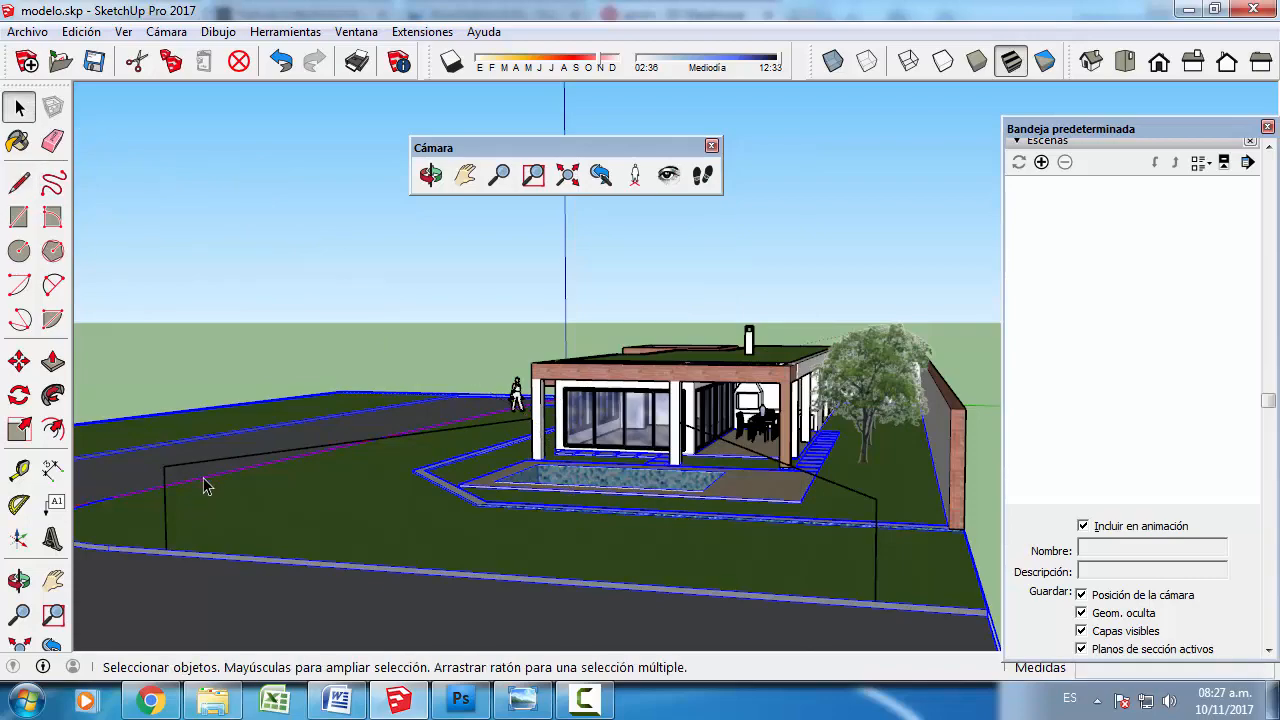
- Draw a 1,6 m vertical line from the curb along the house's long facade and connect its top to the wall between the two large windows
middle_drag(207, 490, 562, 520)
middle_drag(424, 543, 500, 555)
click(18, 183)
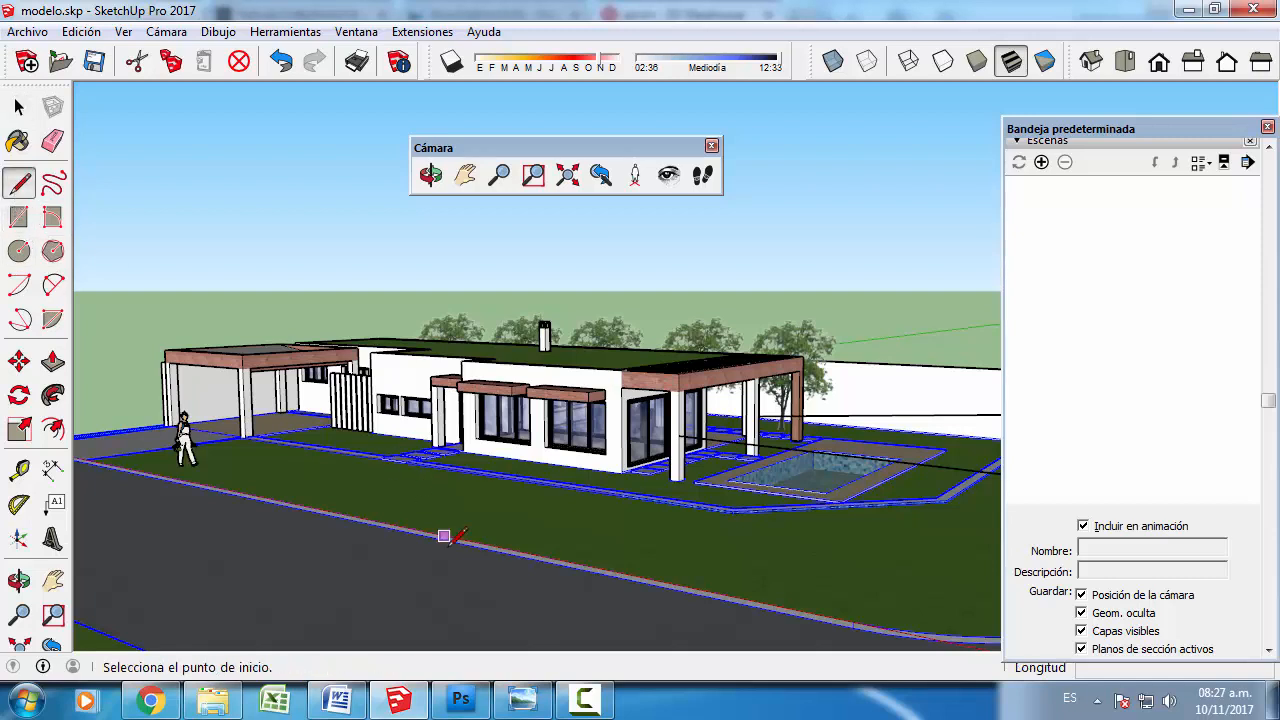
click(458, 541)
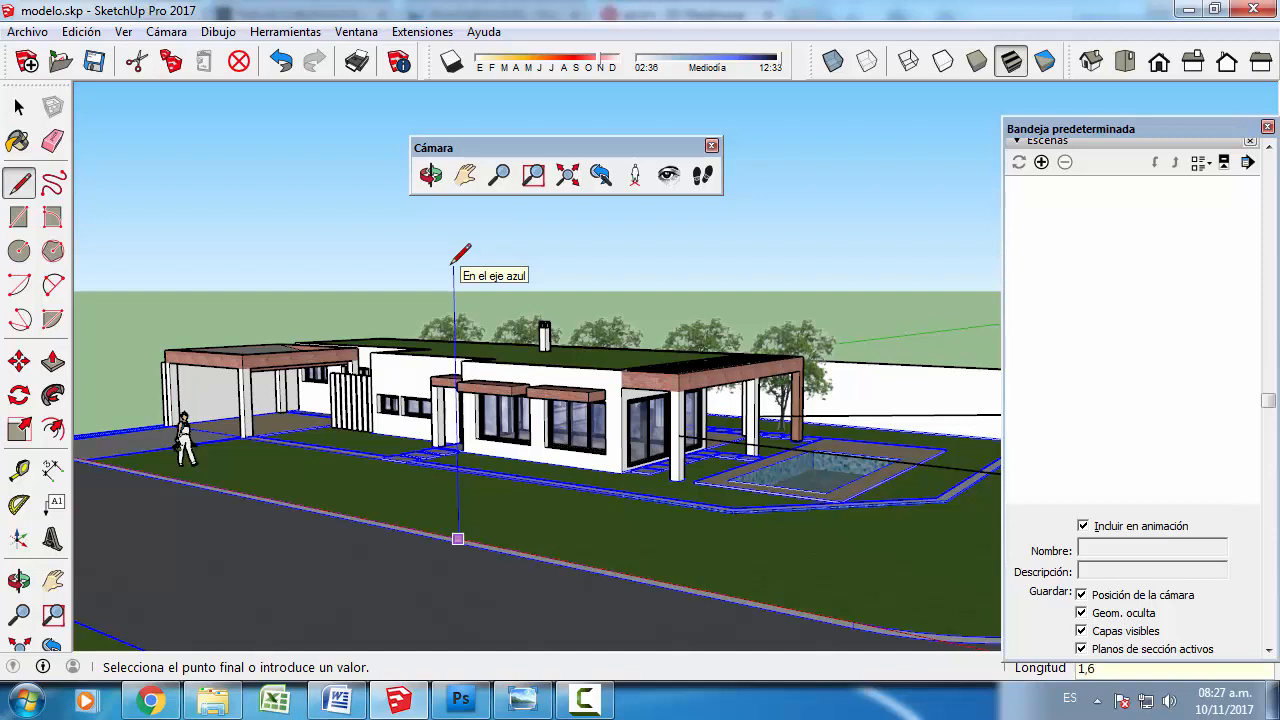
key(Return)
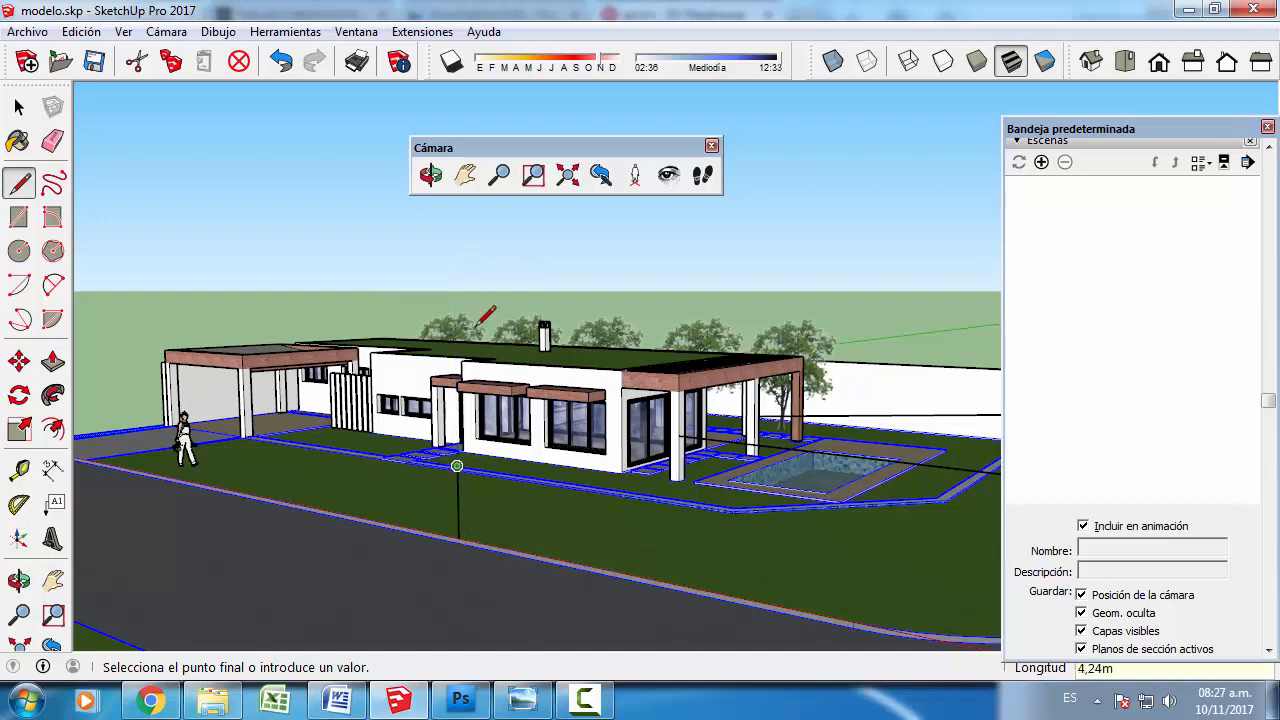
click(544, 421)
click(19, 107)
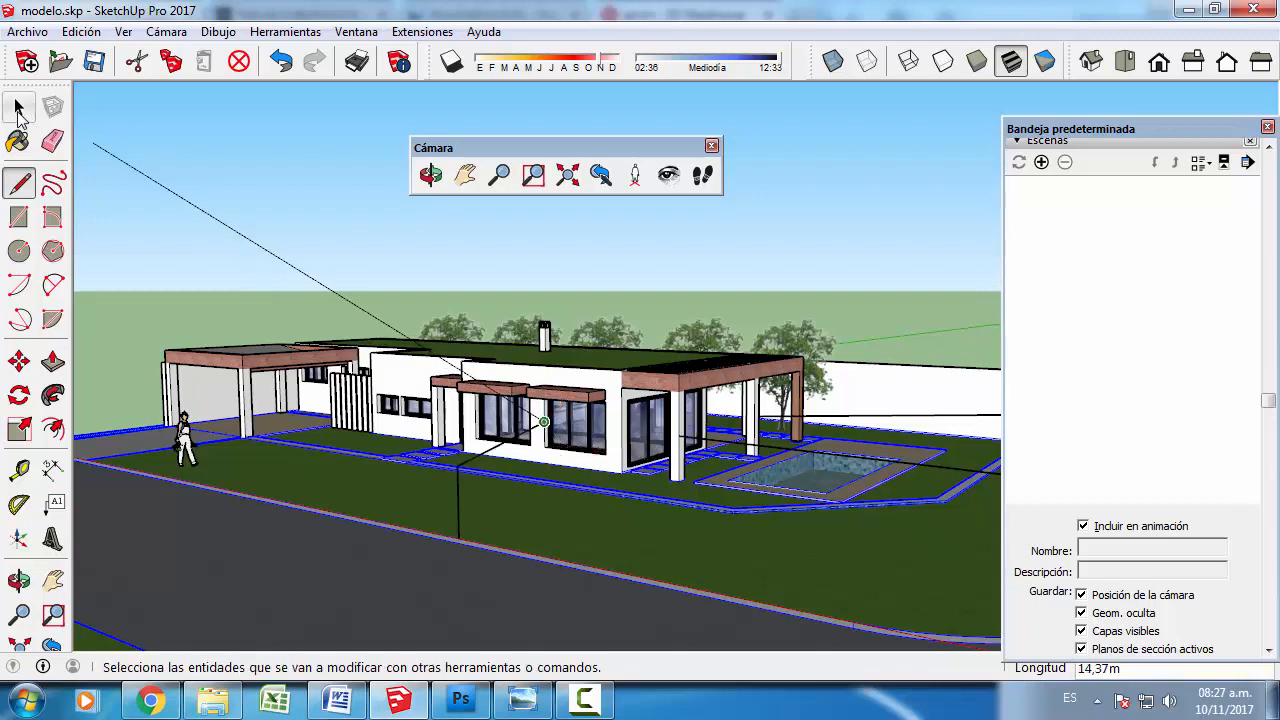
- Copy the facade's vertical line and its sloping line about 11 m along the curb to the standing figure near the carport
click(457, 517)
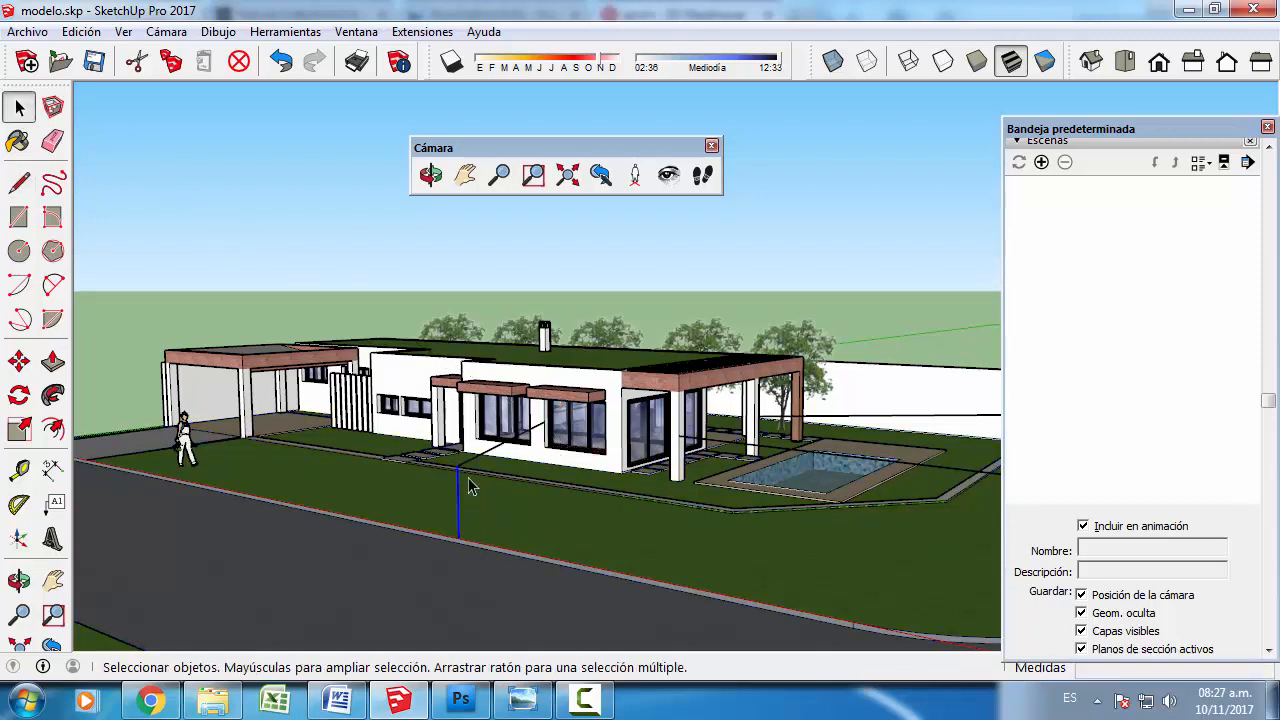
click(19, 361)
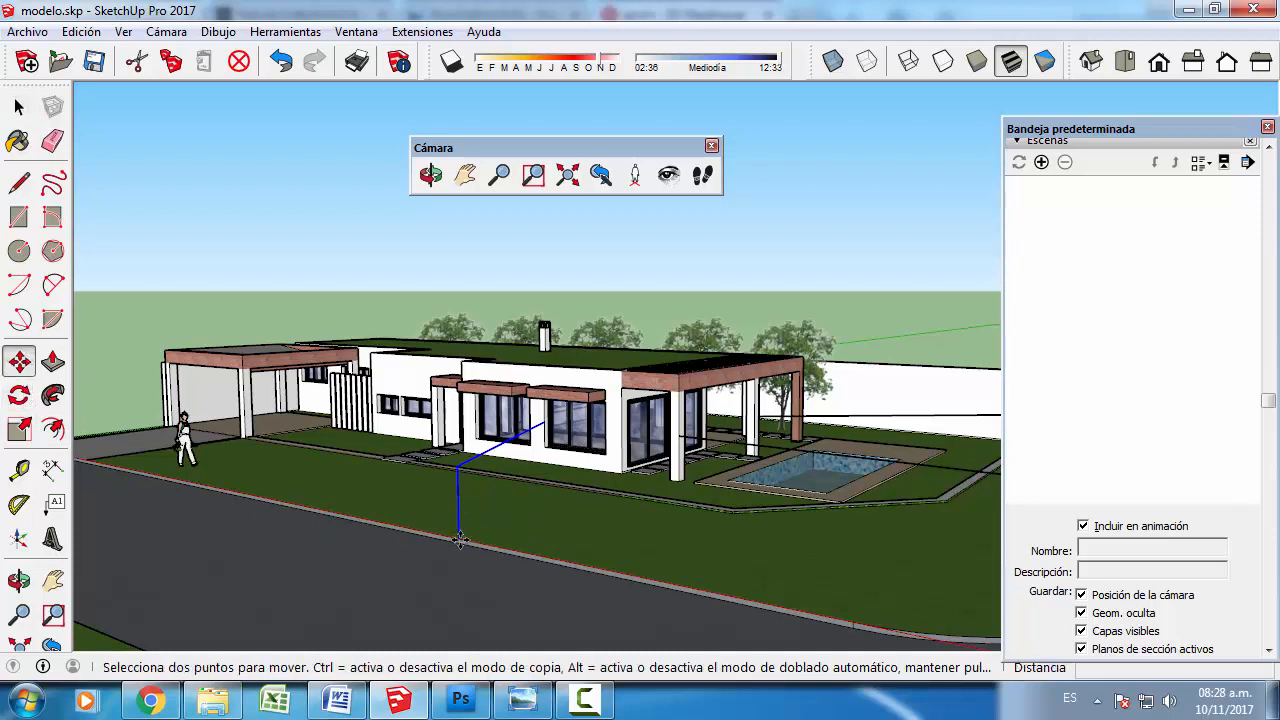
key(ctrl)
click(459, 540)
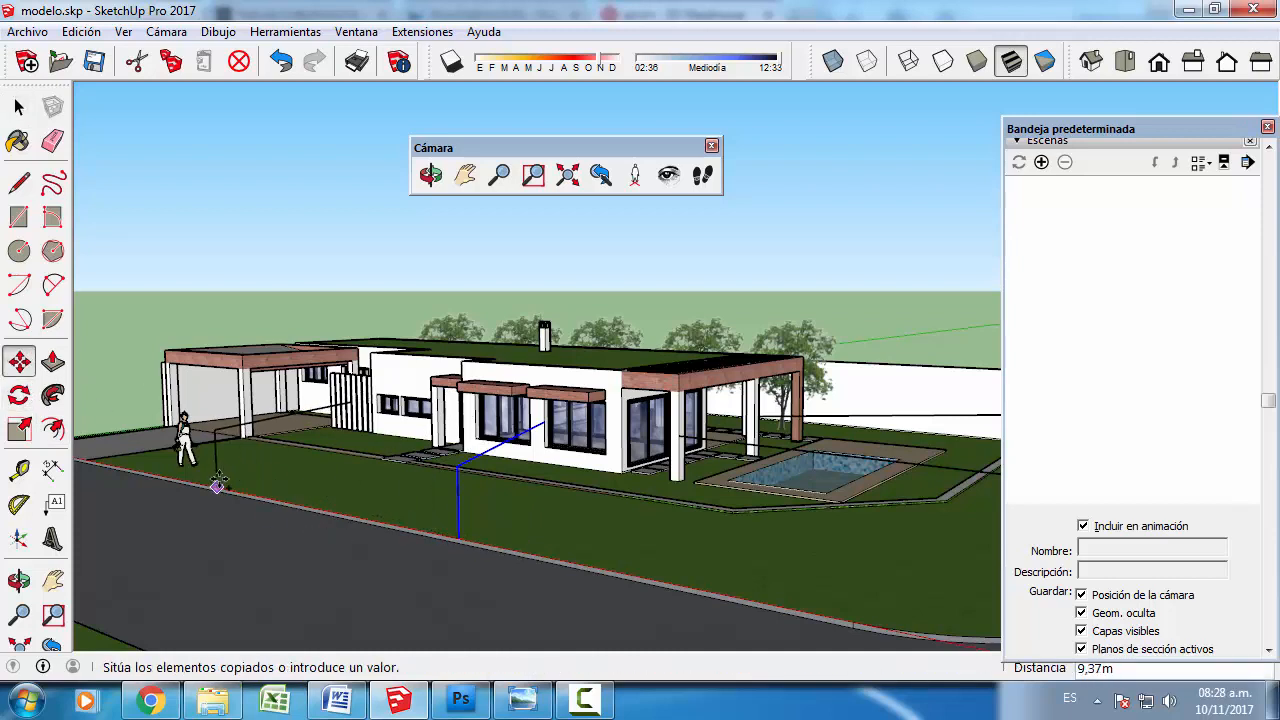
click(185, 478)
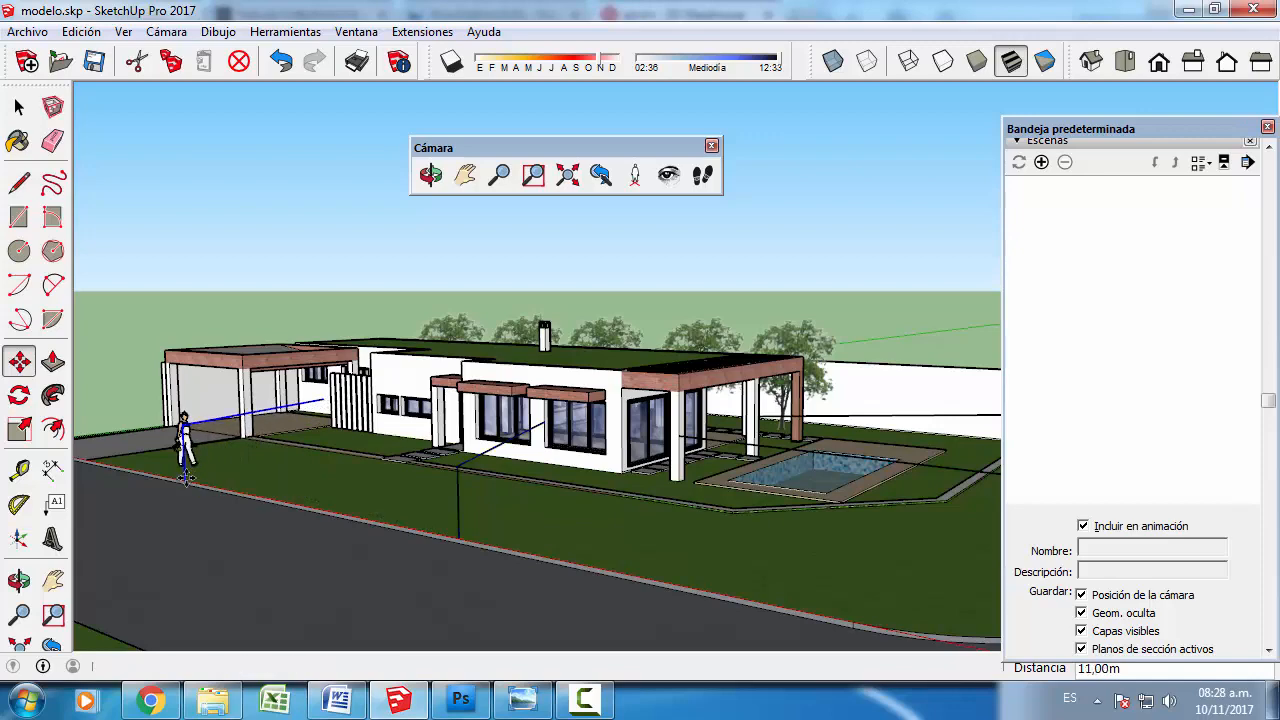
key(space)
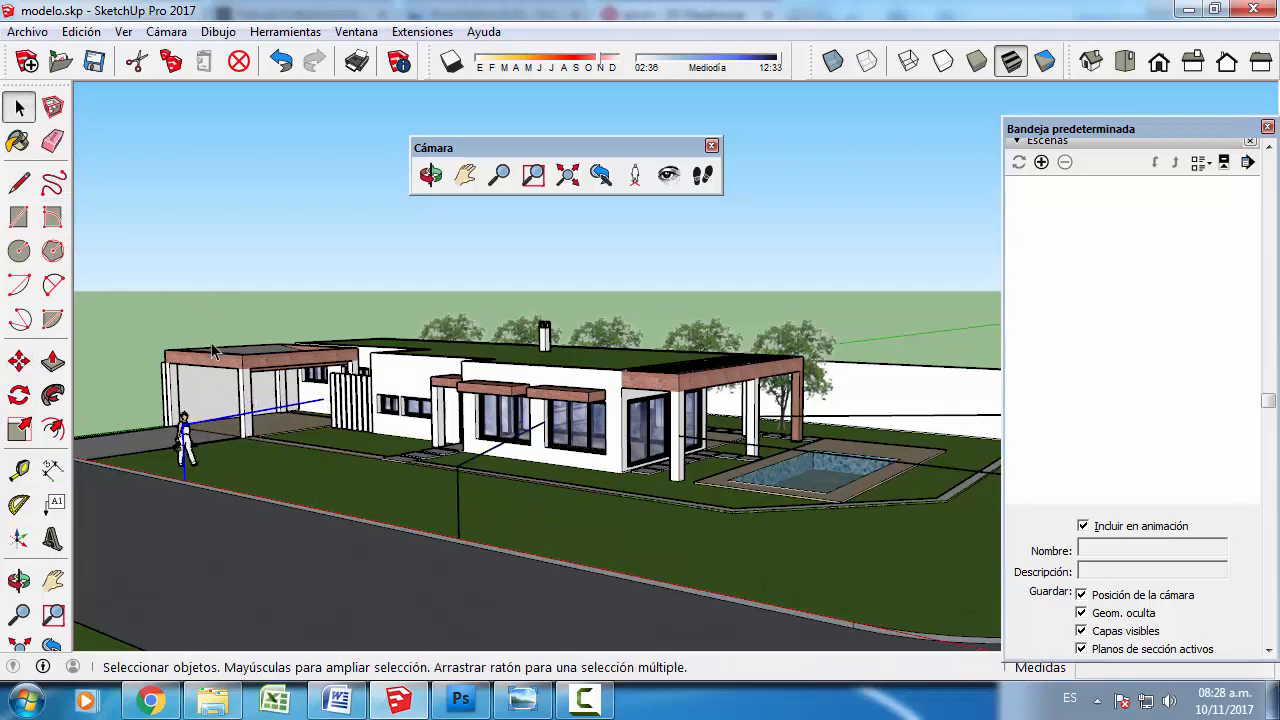
- Replace the copied sloping line with one from the top of the copied vertical line to the column at the house entrance
click(312, 407)
middle_drag(312, 407, 250, 473)
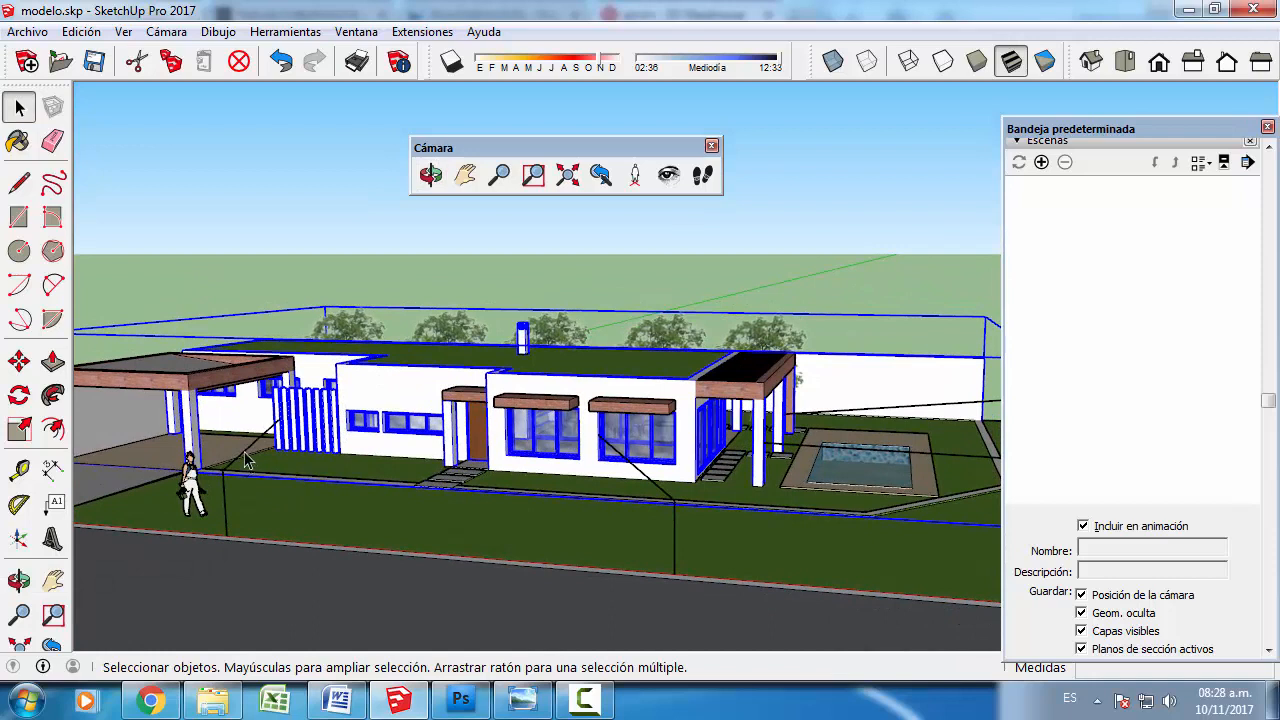
click(246, 459)
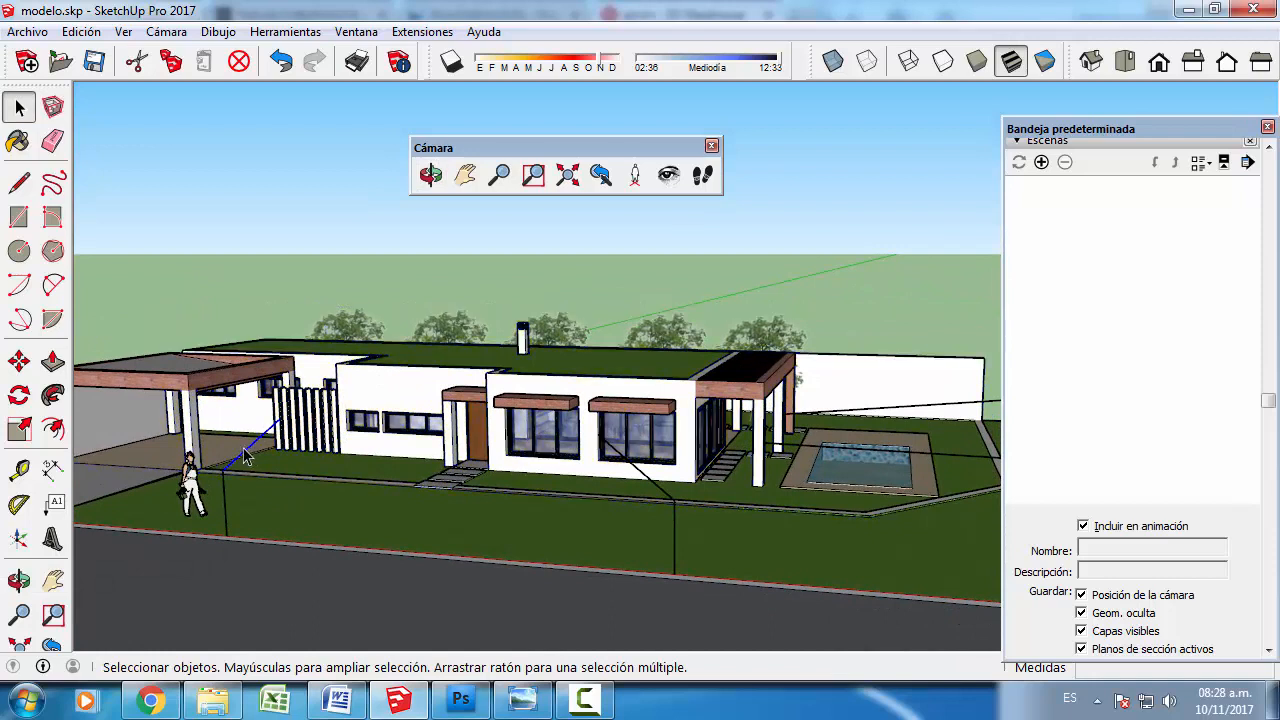
key(Delete)
click(18, 183)
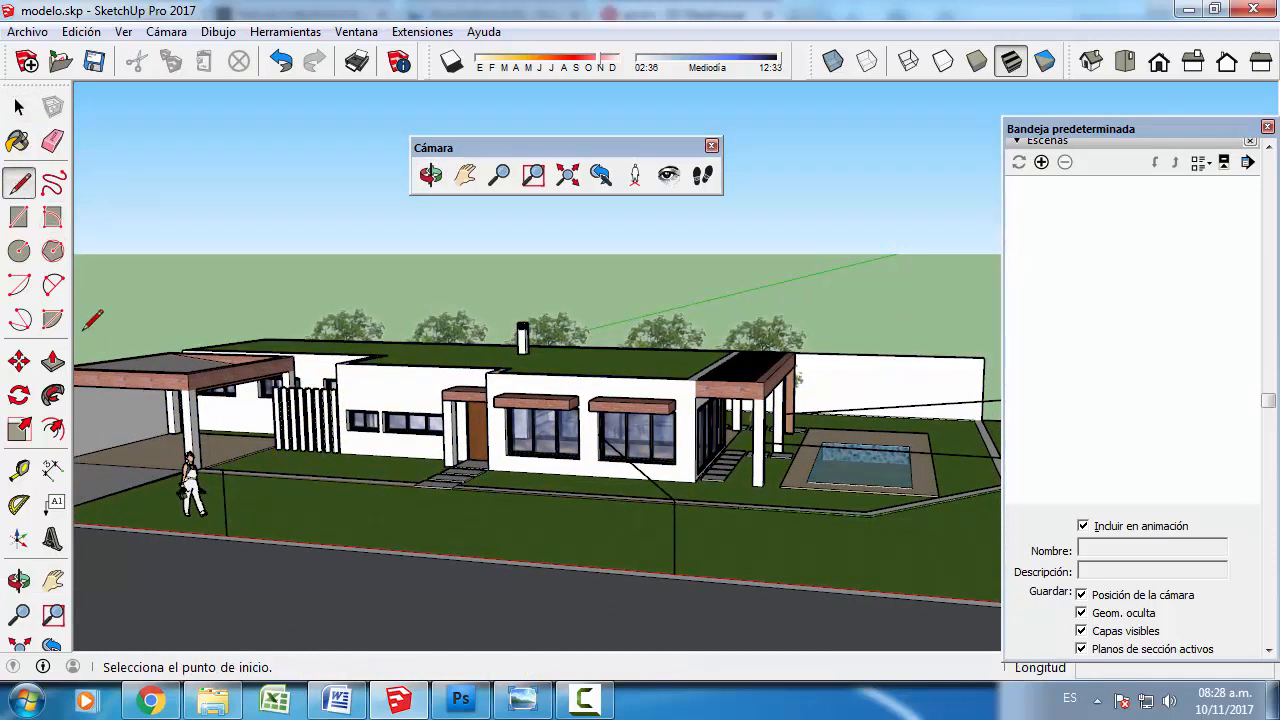
click(224, 467)
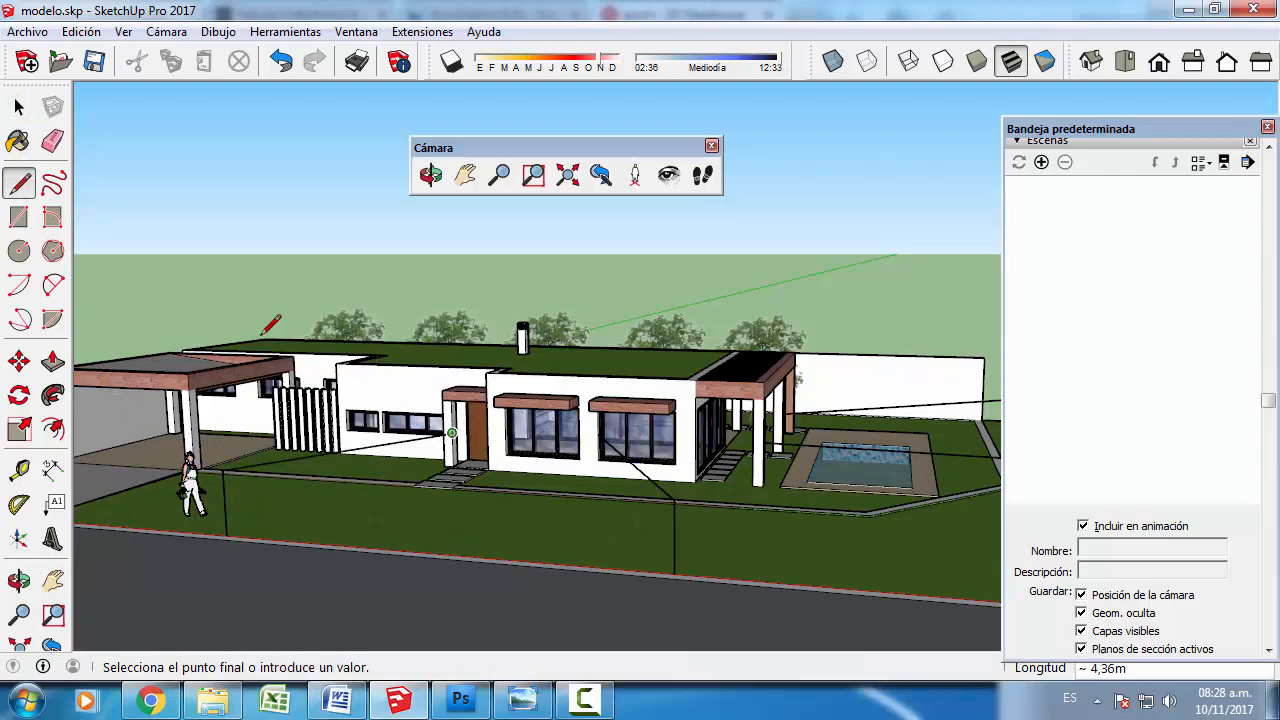
click(15, 106)
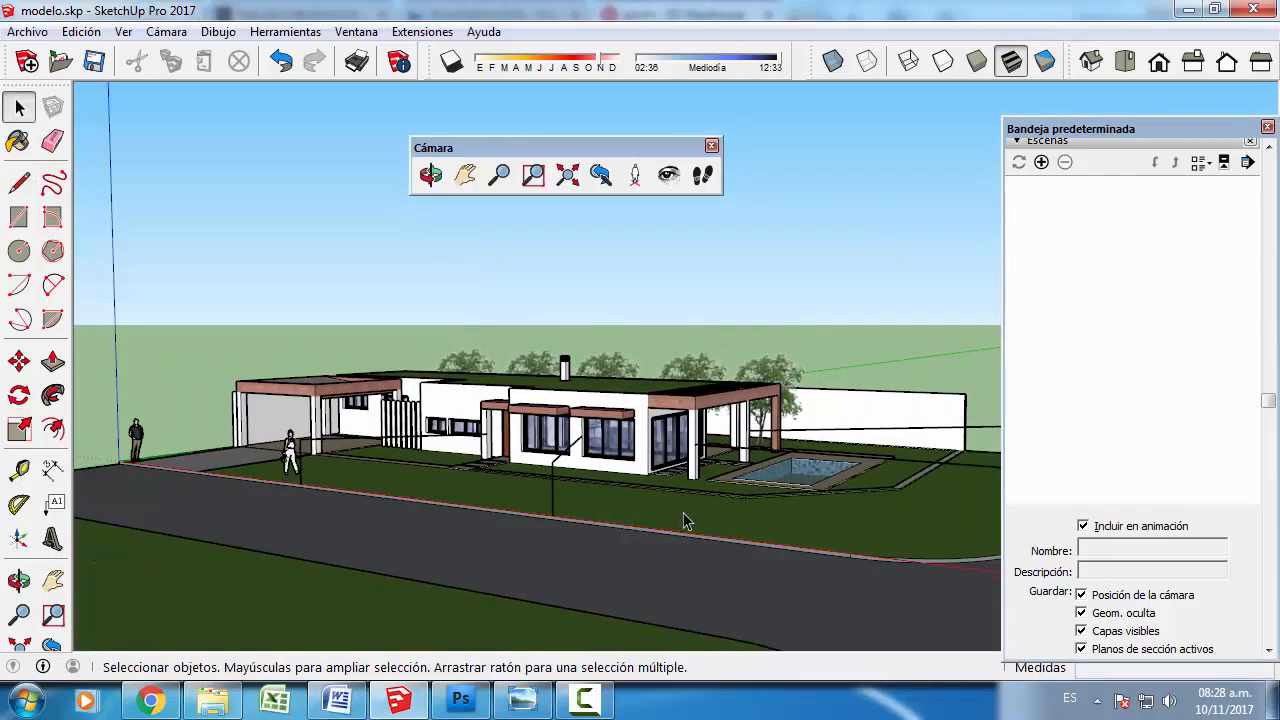
- Place the camera atop the vertical guide line nearest the boundary wall, aim it along its guide at the porch column, and save a scene
scroll(684, 514, down, 3)
middle_drag(843, 538, 668, 537)
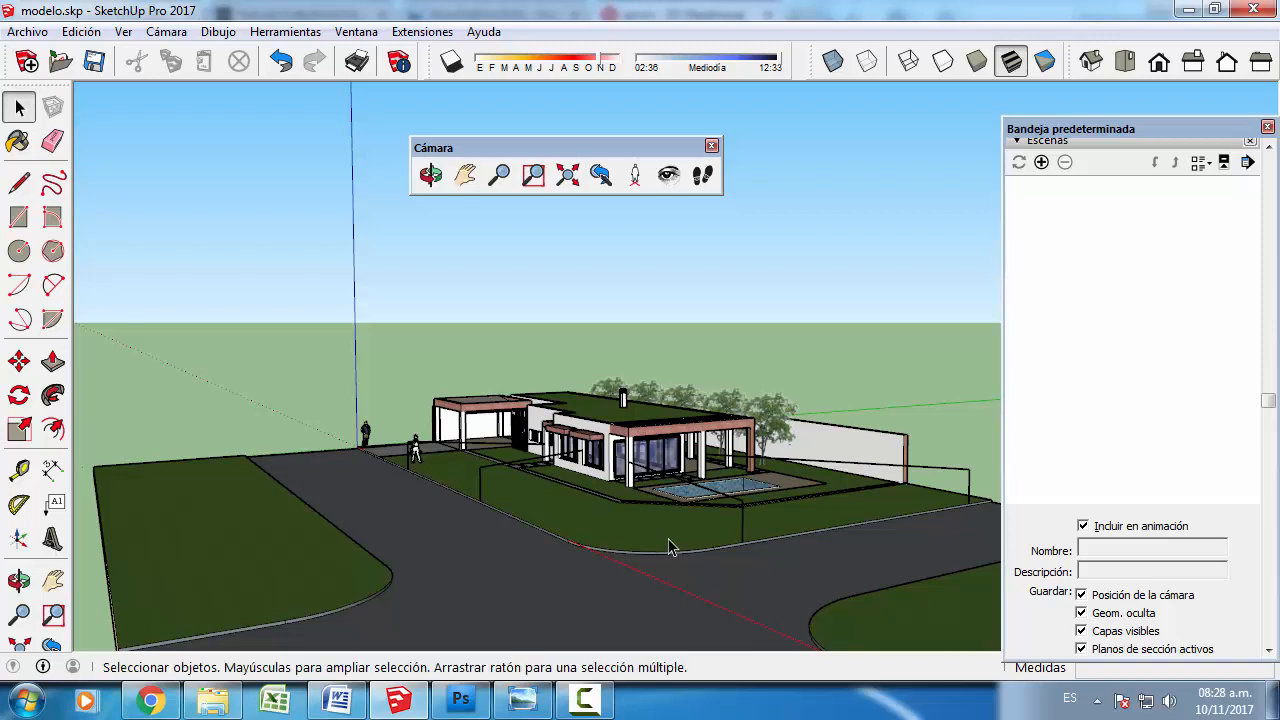
key(o)
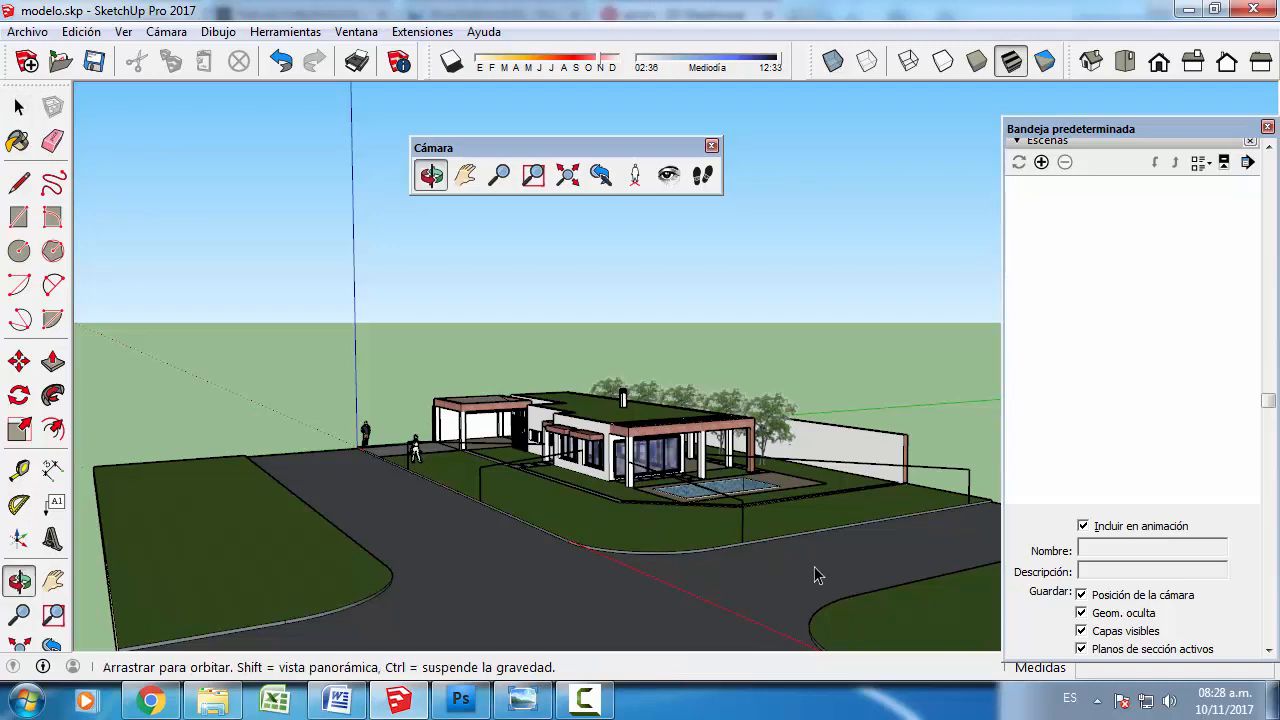
drag(814, 566, 465, 568)
middle_drag(465, 568, 595, 543)
scroll(806, 490, up, 3)
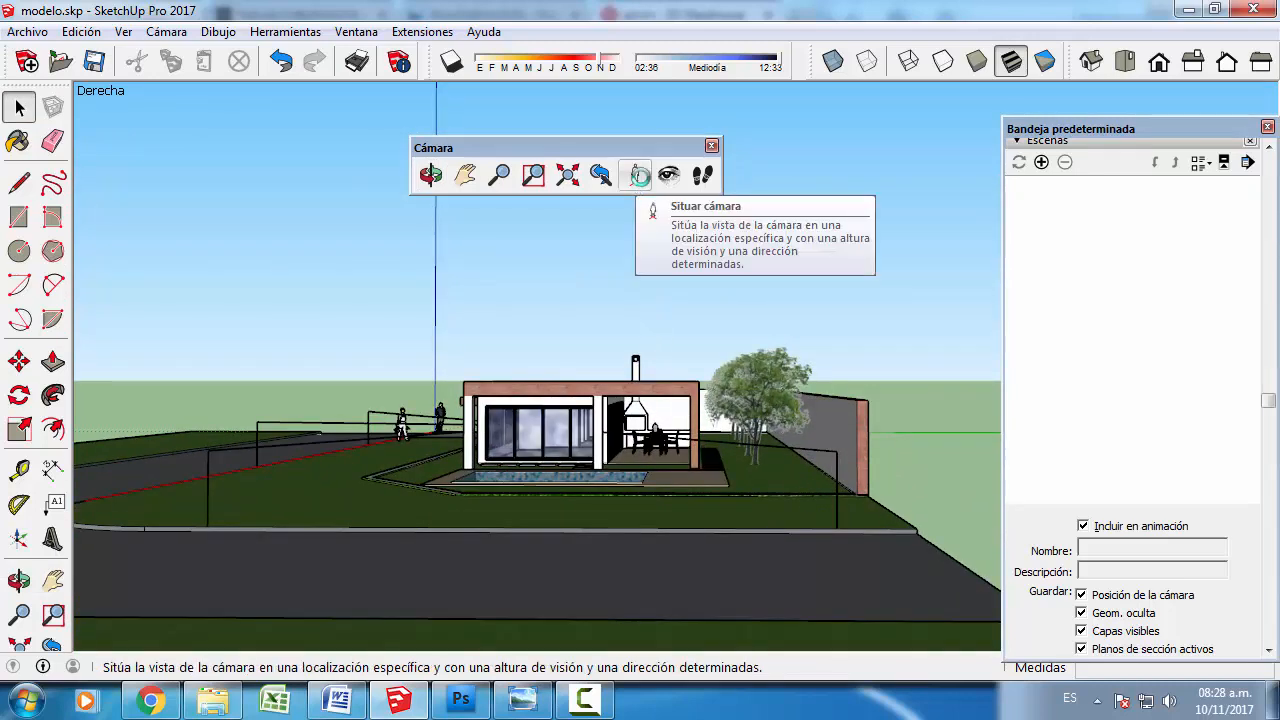
click(637, 180)
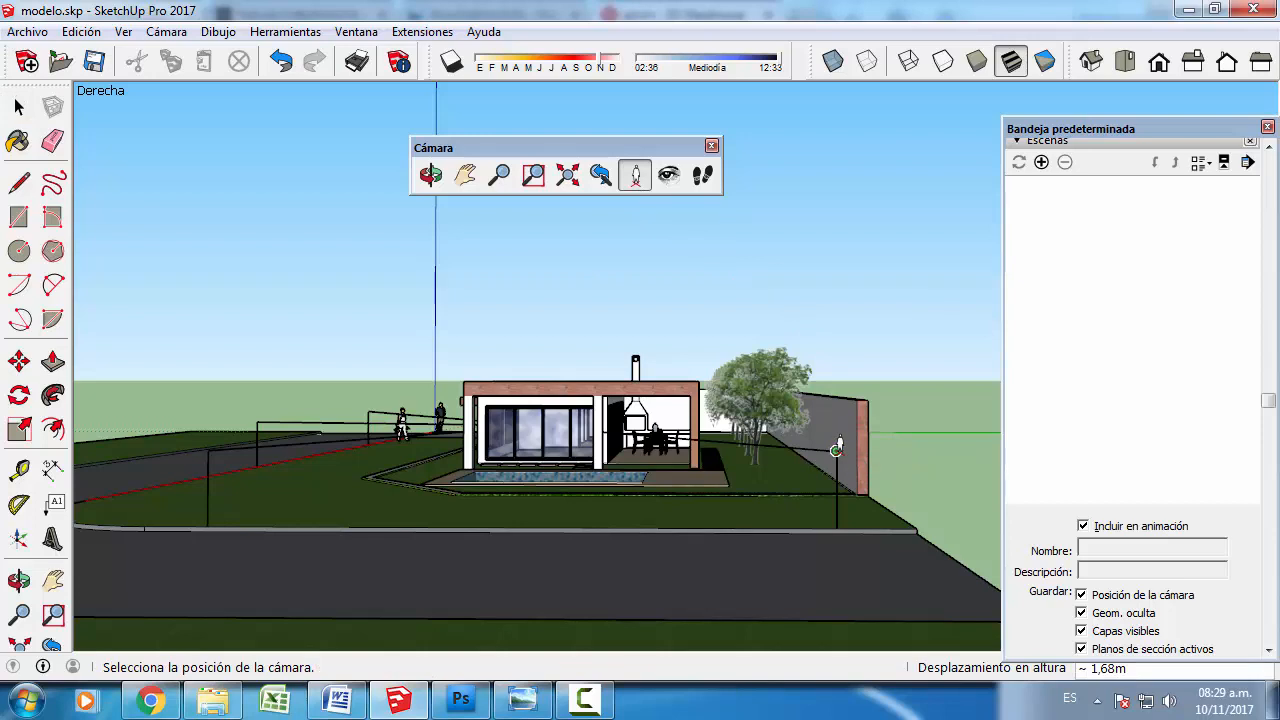
drag(836, 450, 830, 445)
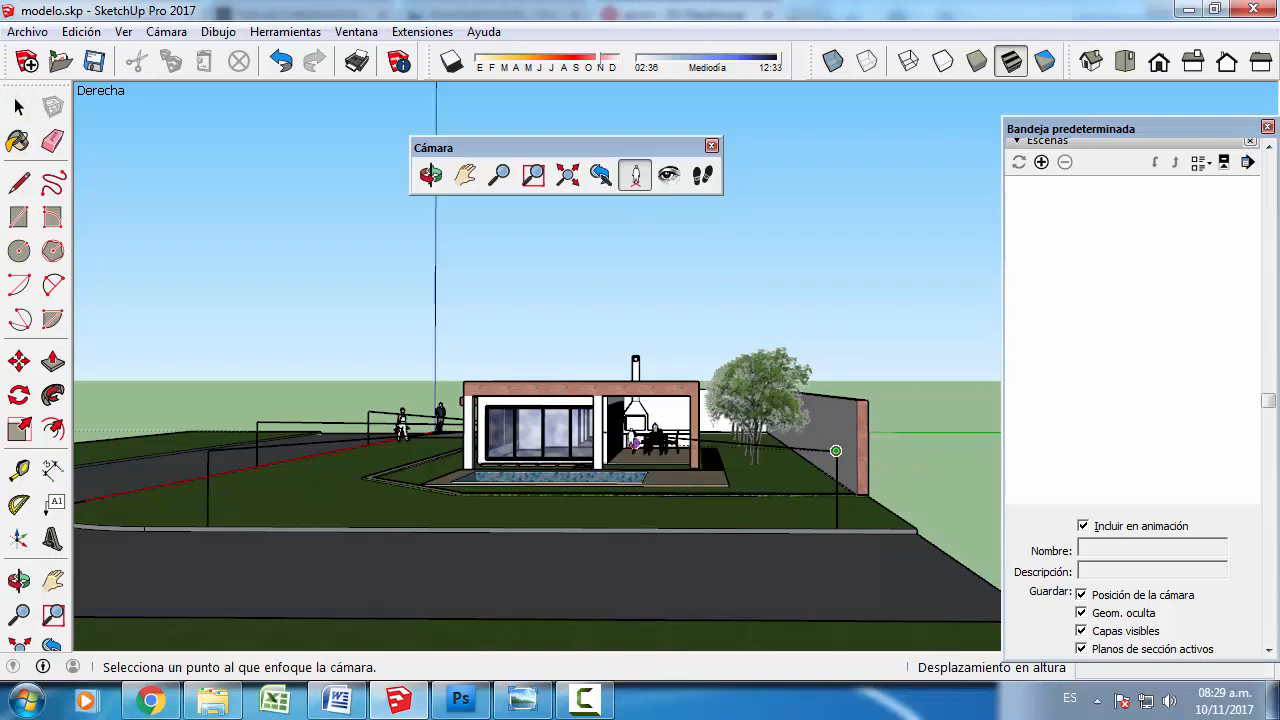
click(601, 432)
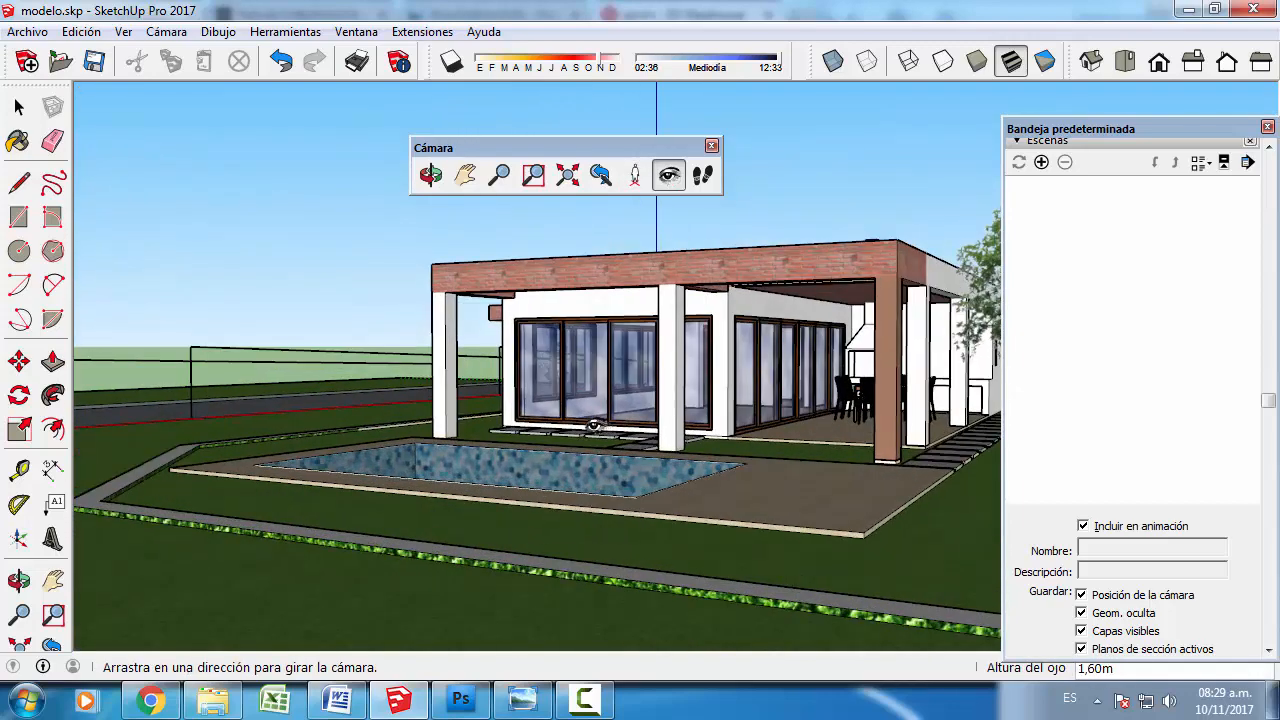
click(1042, 163)
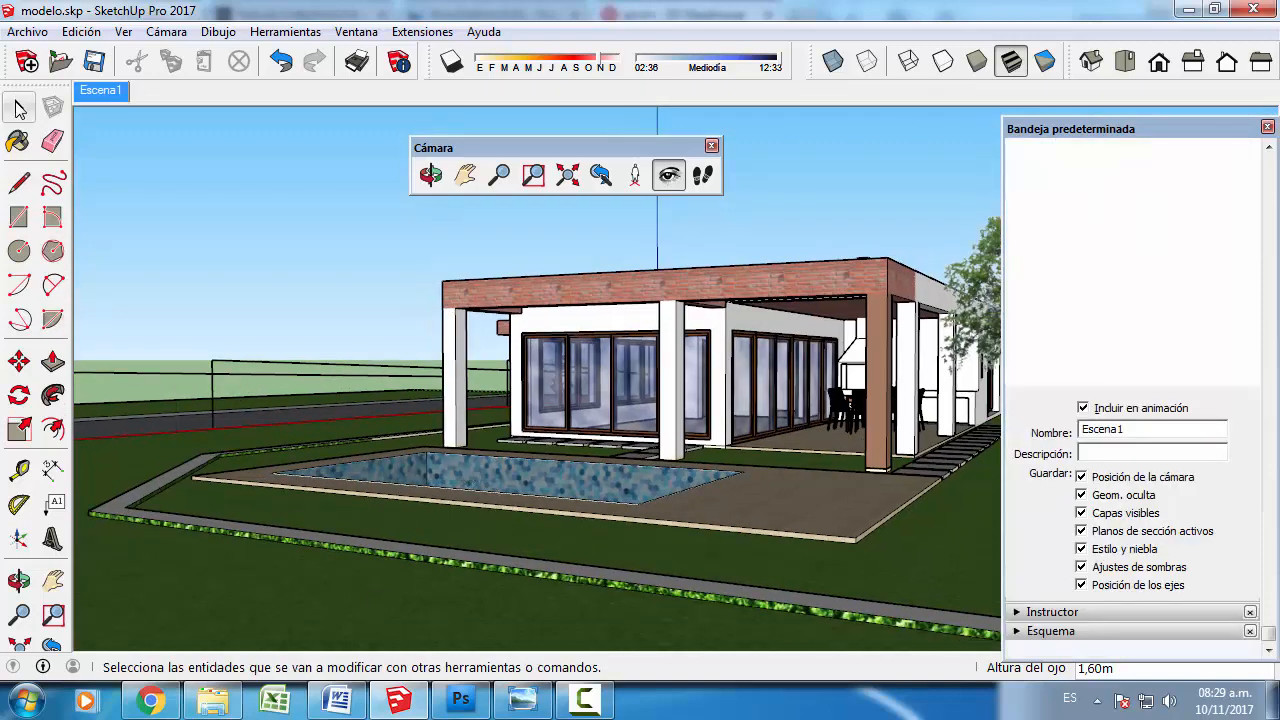
- Place the camera atop the guide line near the rounded street corner, aim it at the porch's outer column, and add a second scene
click(18, 107)
middle_drag(131, 362, 250, 497)
middle_drag(265, 541, 528, 487)
scroll(528, 482, down, 5)
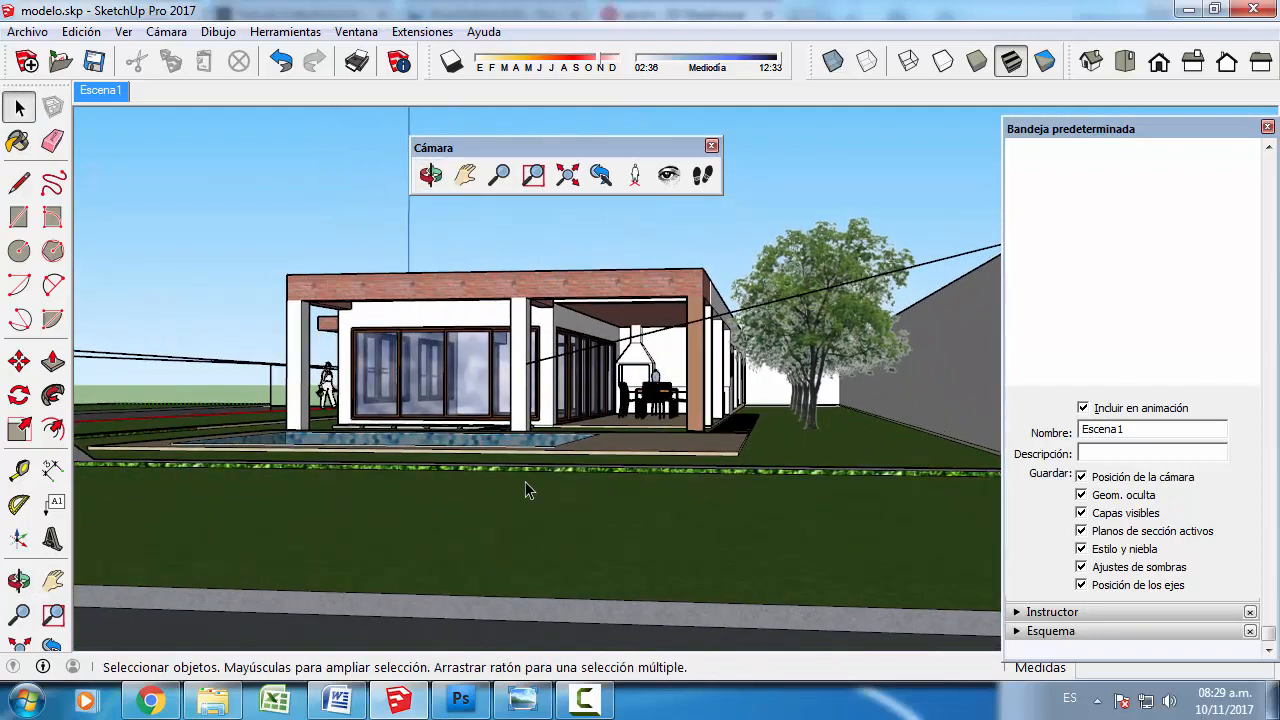
middle_drag(349, 497, 337, 446)
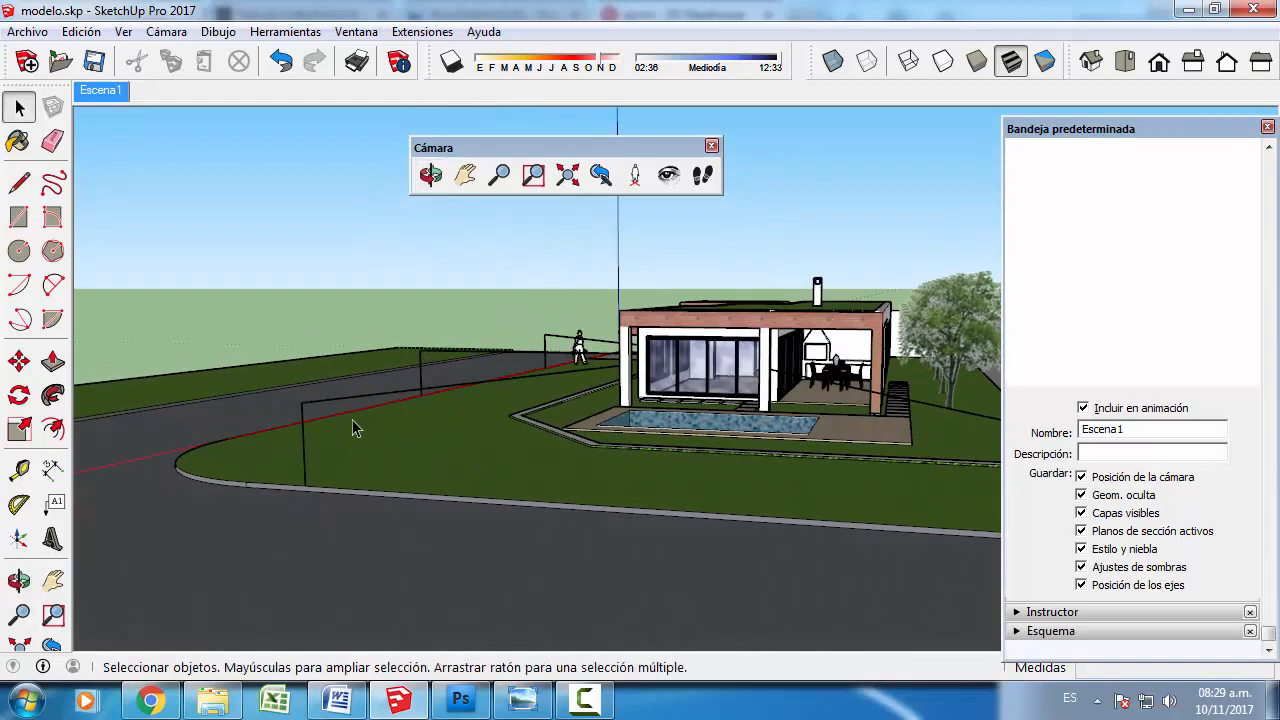
scroll(352, 419, up, 2)
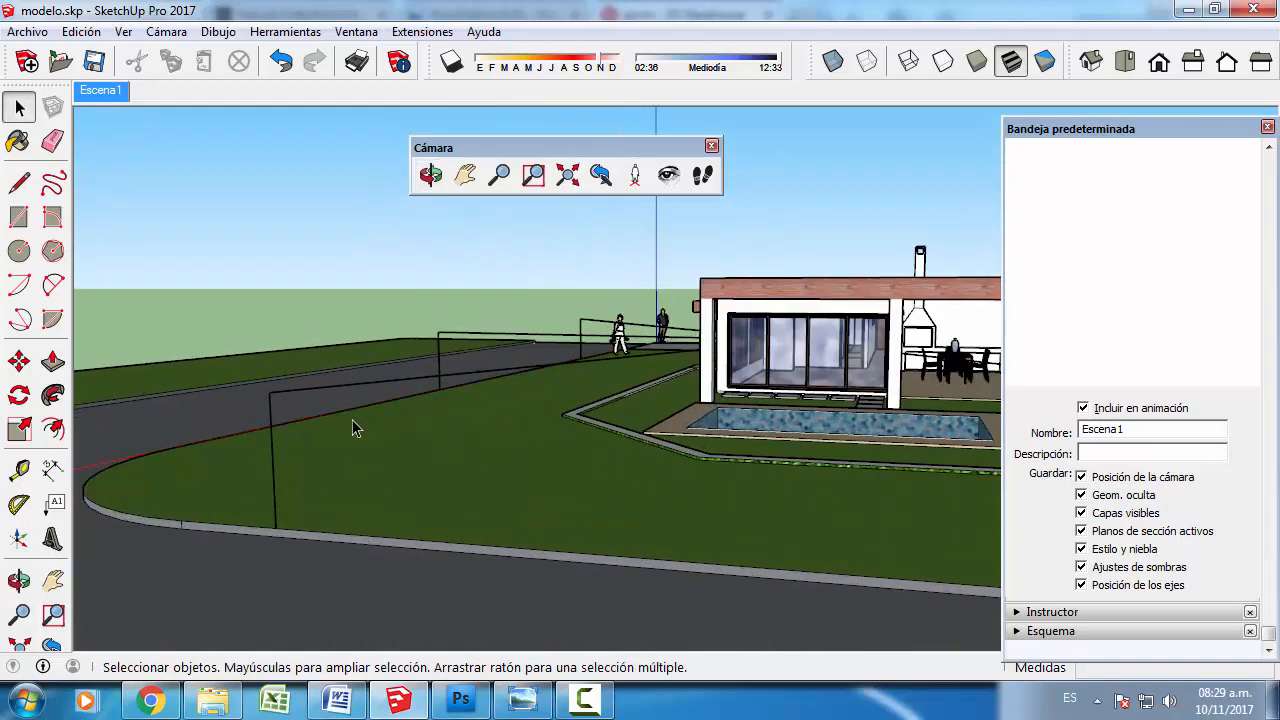
click(634, 177)
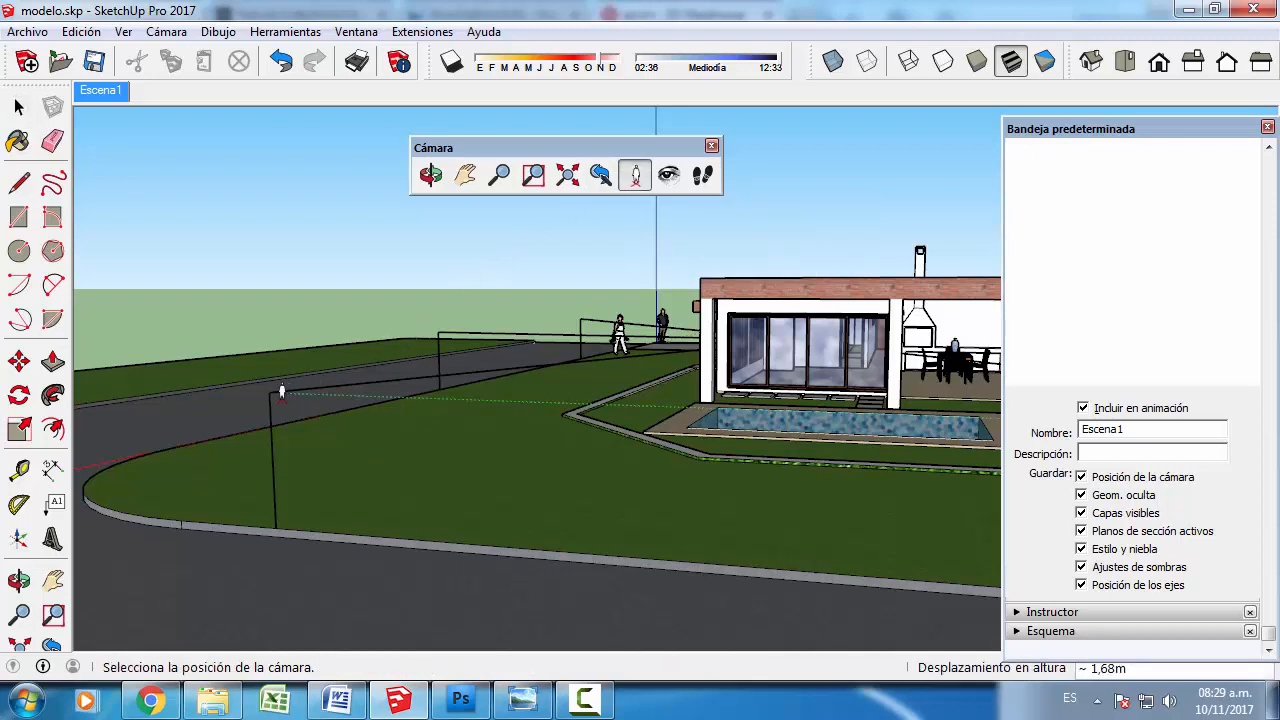
drag(269, 391, 314, 377)
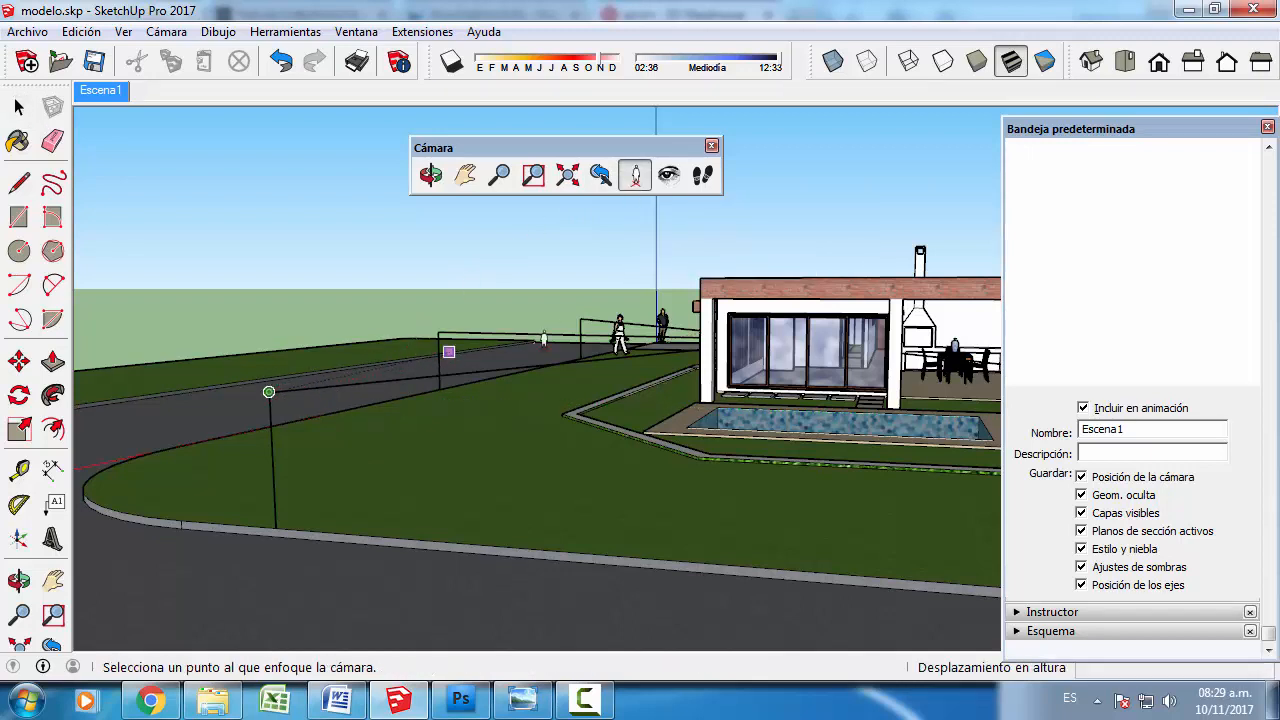
drag(543, 340, 701, 335)
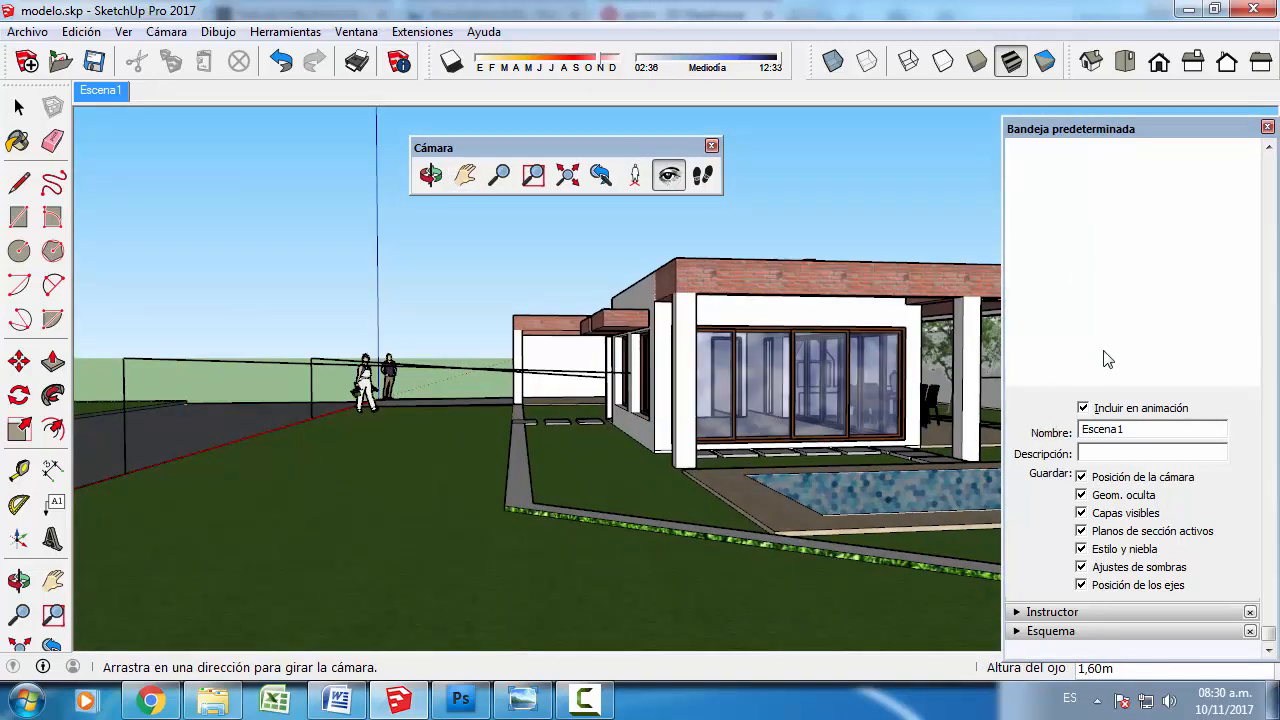
scroll(1107, 360, up, 3)
click(1041, 283)
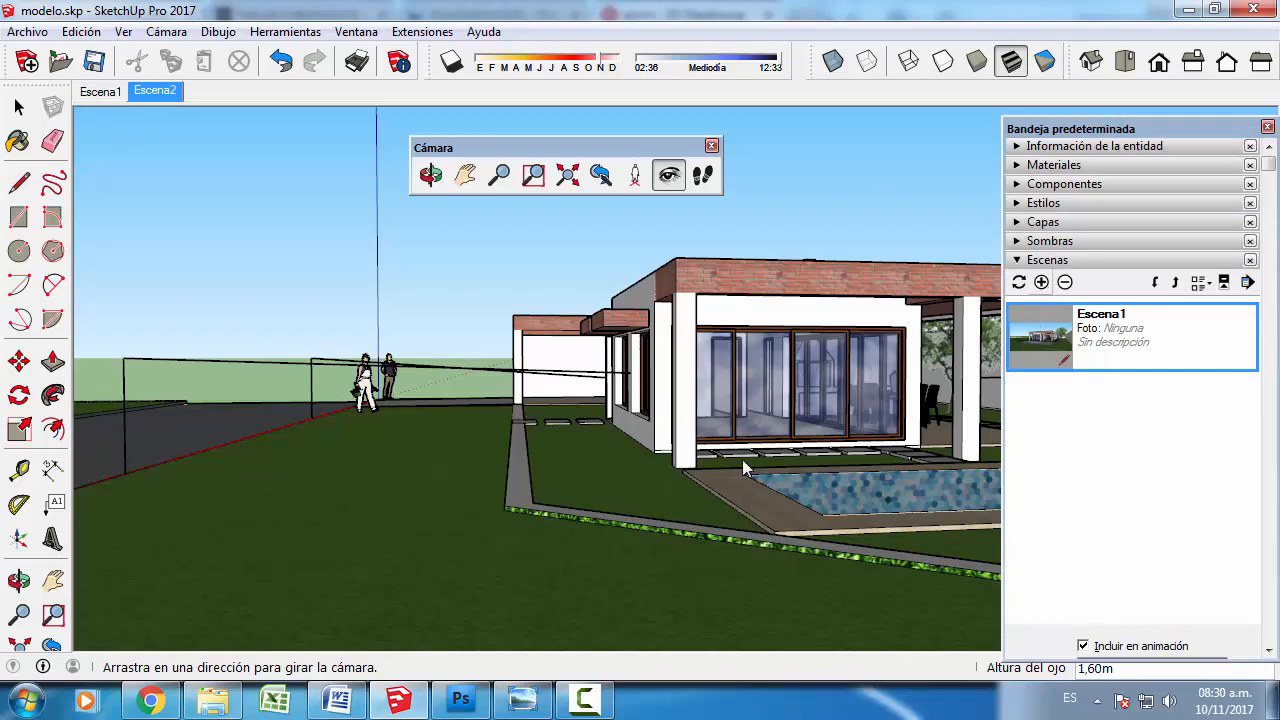
- Place the camera atop the long facade's guide line, aim it at the wall between the two large windows, and add a third scene
click(19, 107)
middle_drag(158, 446, 330, 475)
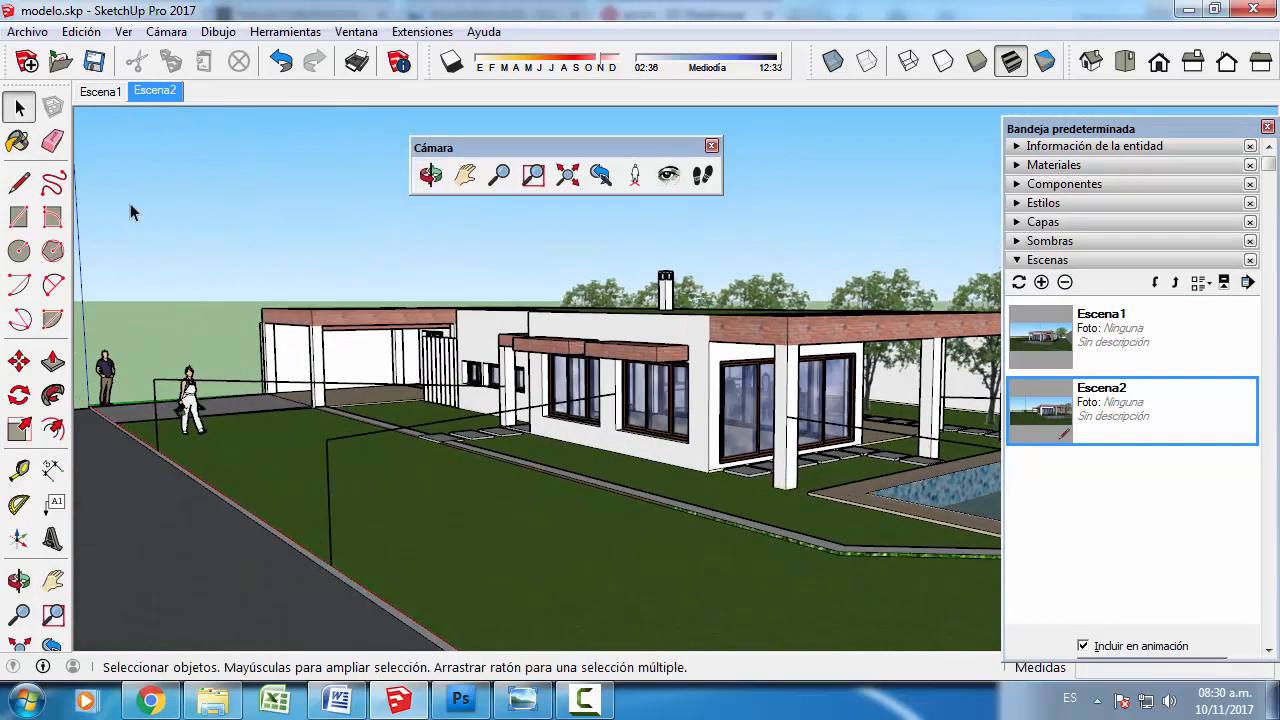
click(636, 175)
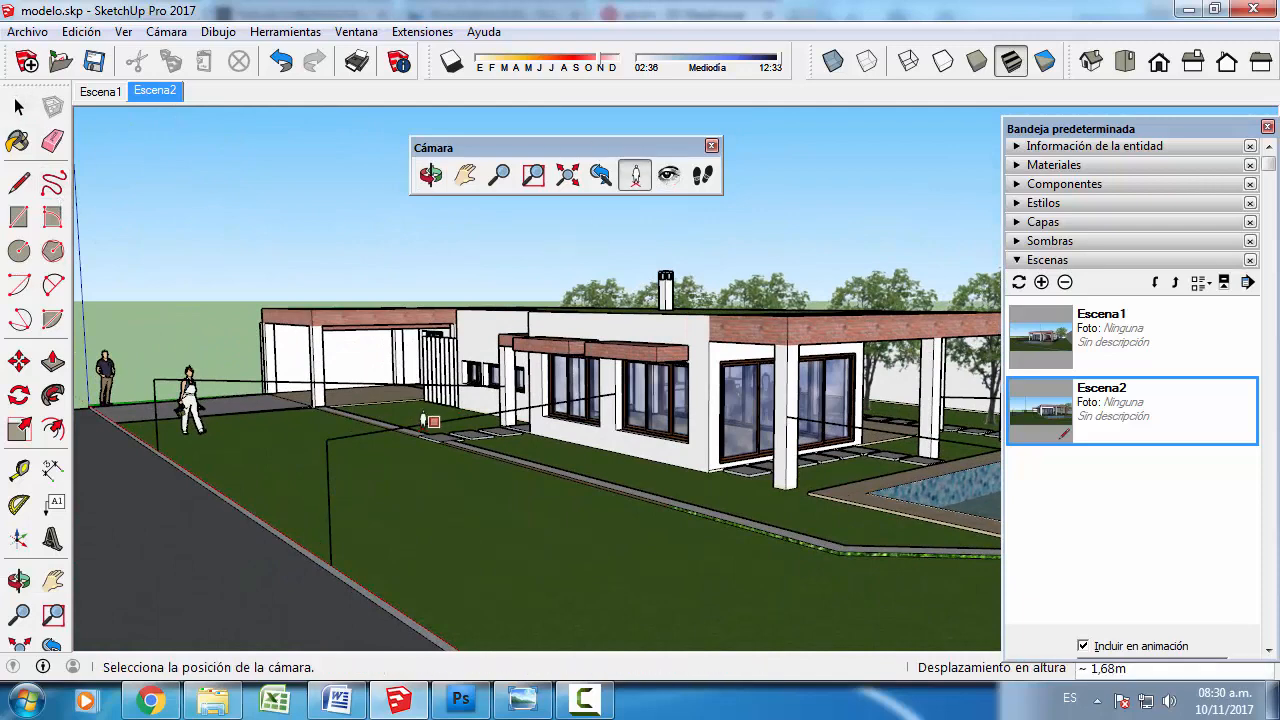
click(326, 440)
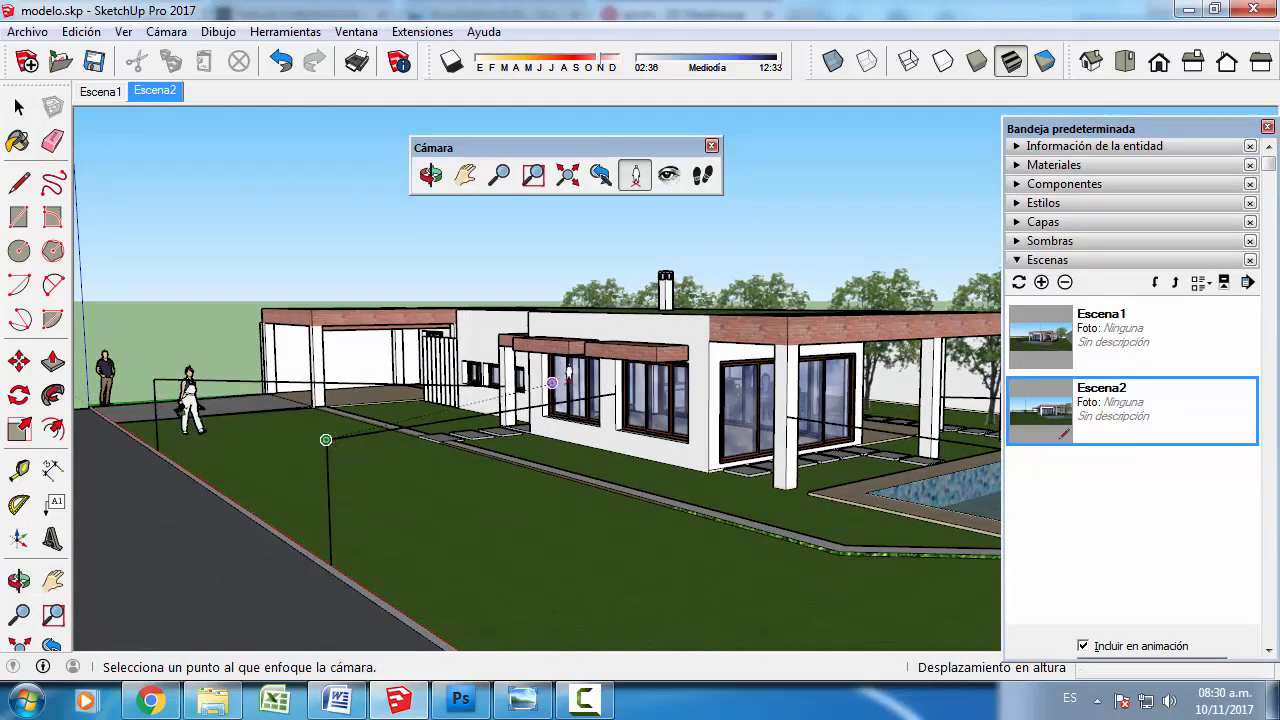
click(614, 393)
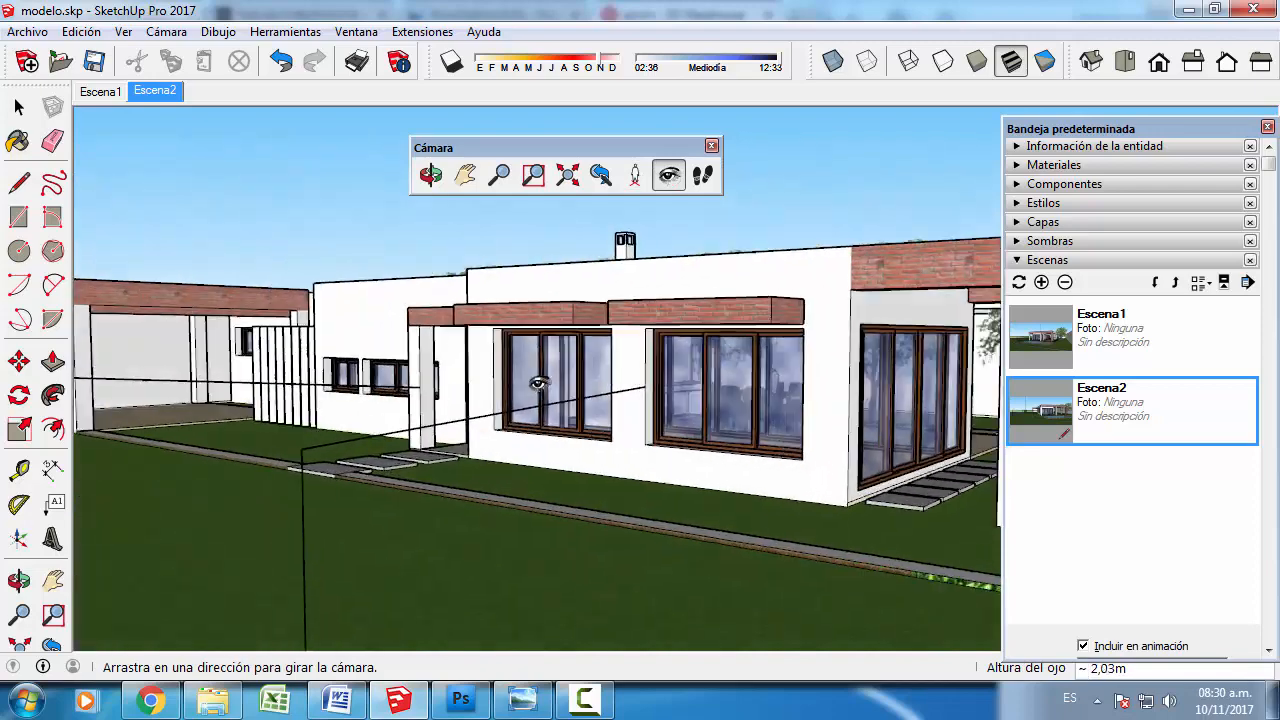
click(1041, 282)
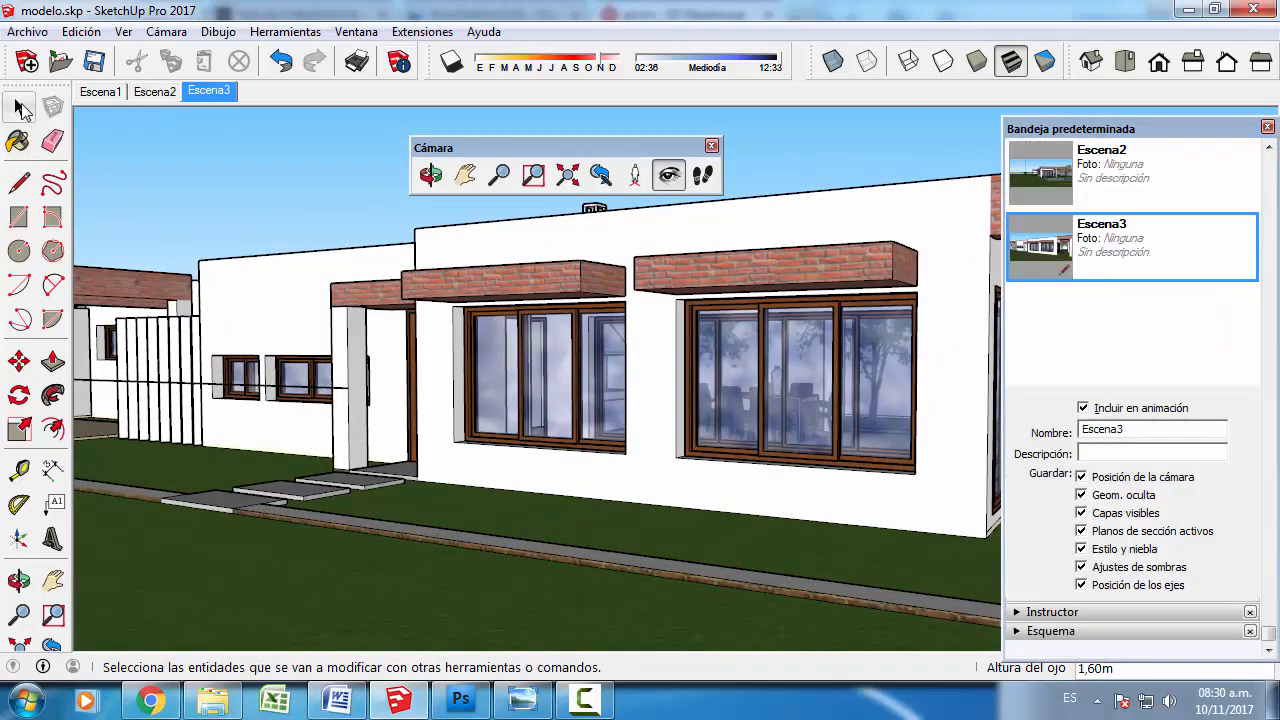
- Place the camera atop the guide line beside the standing figure, aim it at the entrance column, and add a fourth scene
click(20, 108)
scroll(434, 480, down, 3)
scroll(434, 486, down, 4)
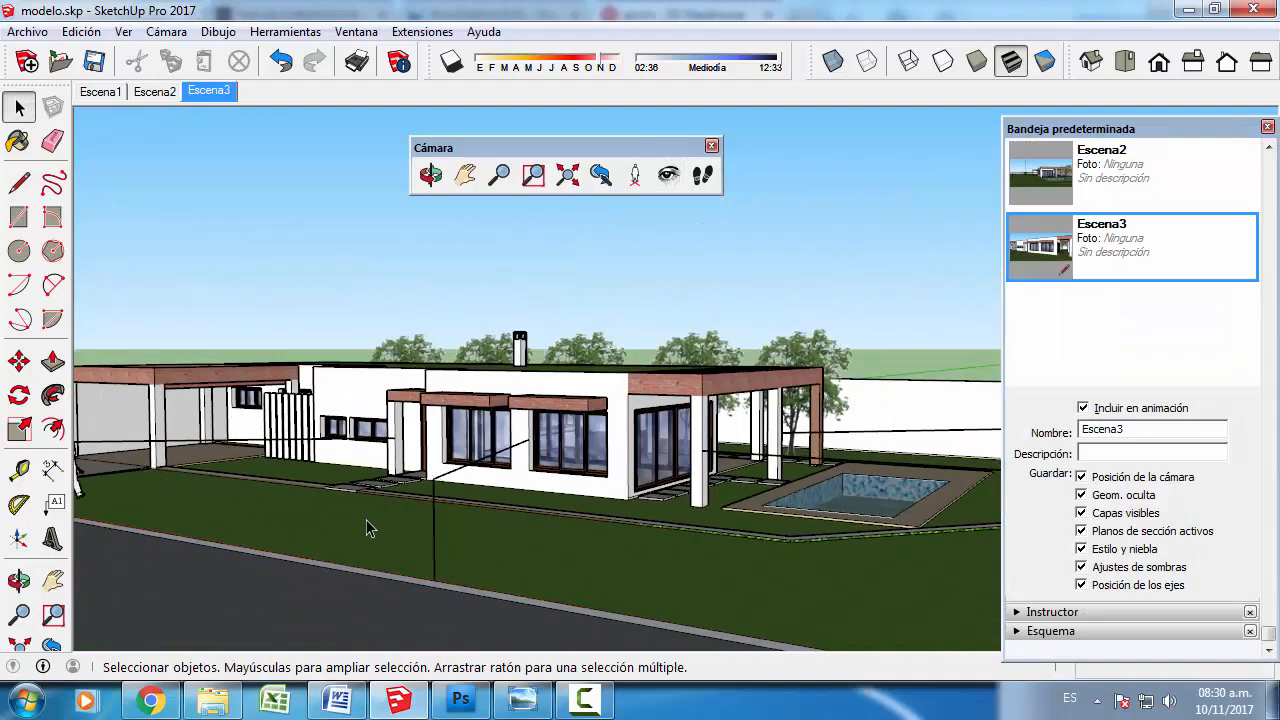
scroll(366, 519, down, 3)
middle_drag(190, 552, 350, 514)
click(634, 175)
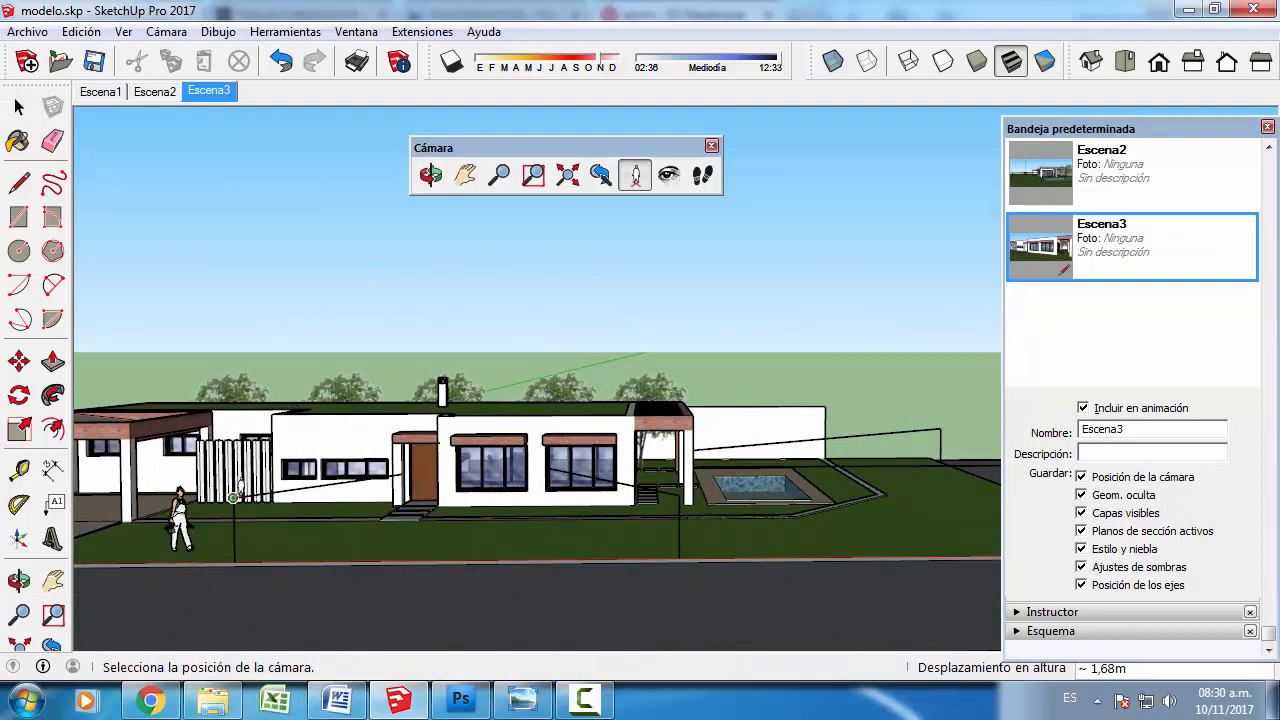
drag(233, 497, 398, 462)
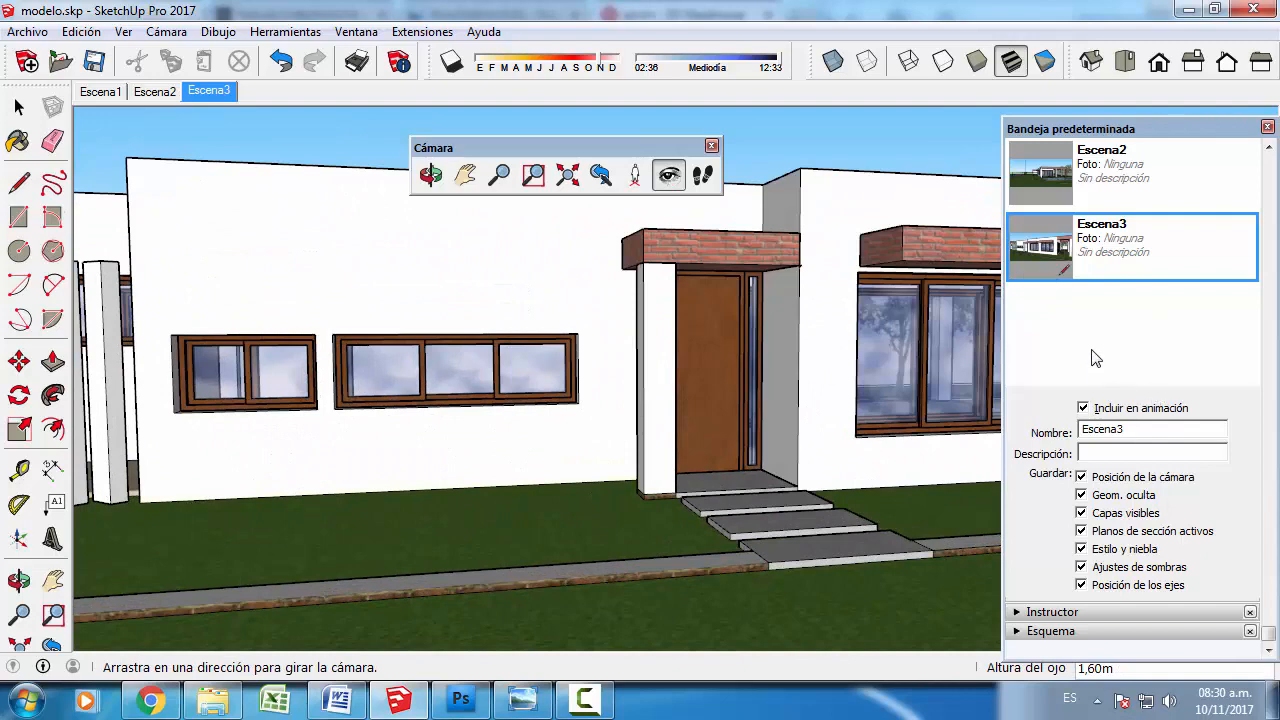
scroll(1097, 347, up, 5)
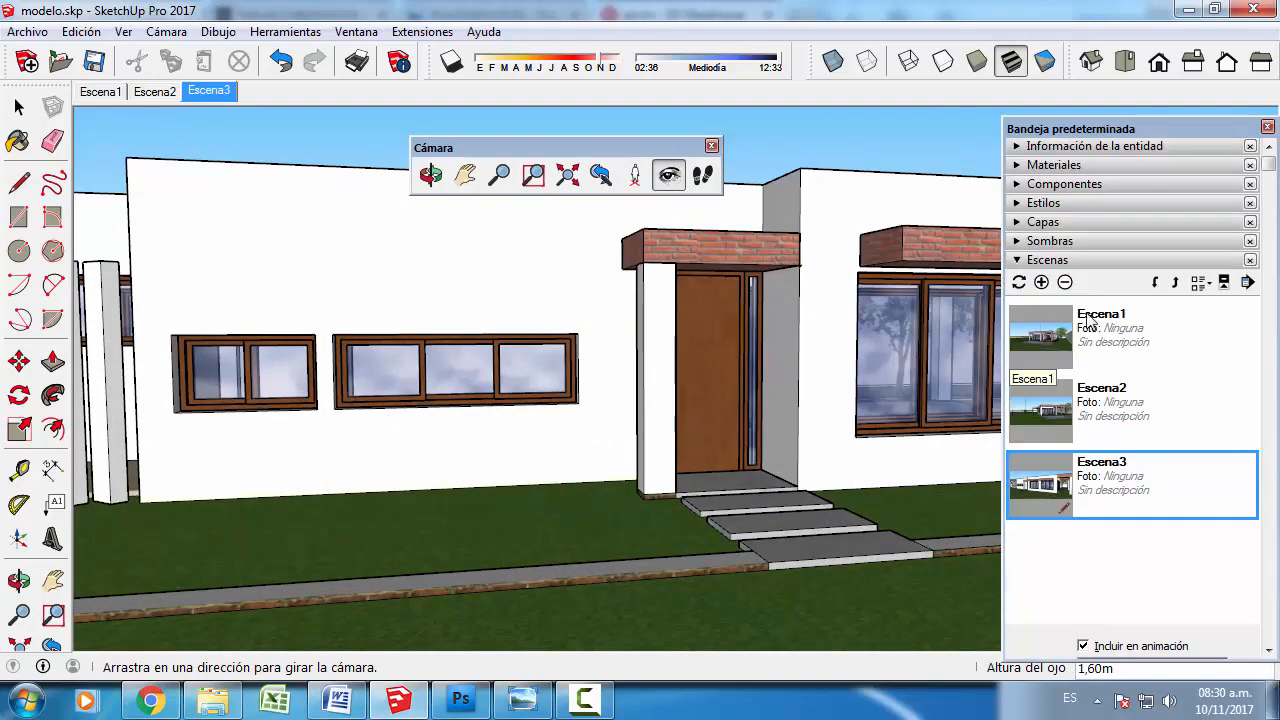
click(1041, 282)
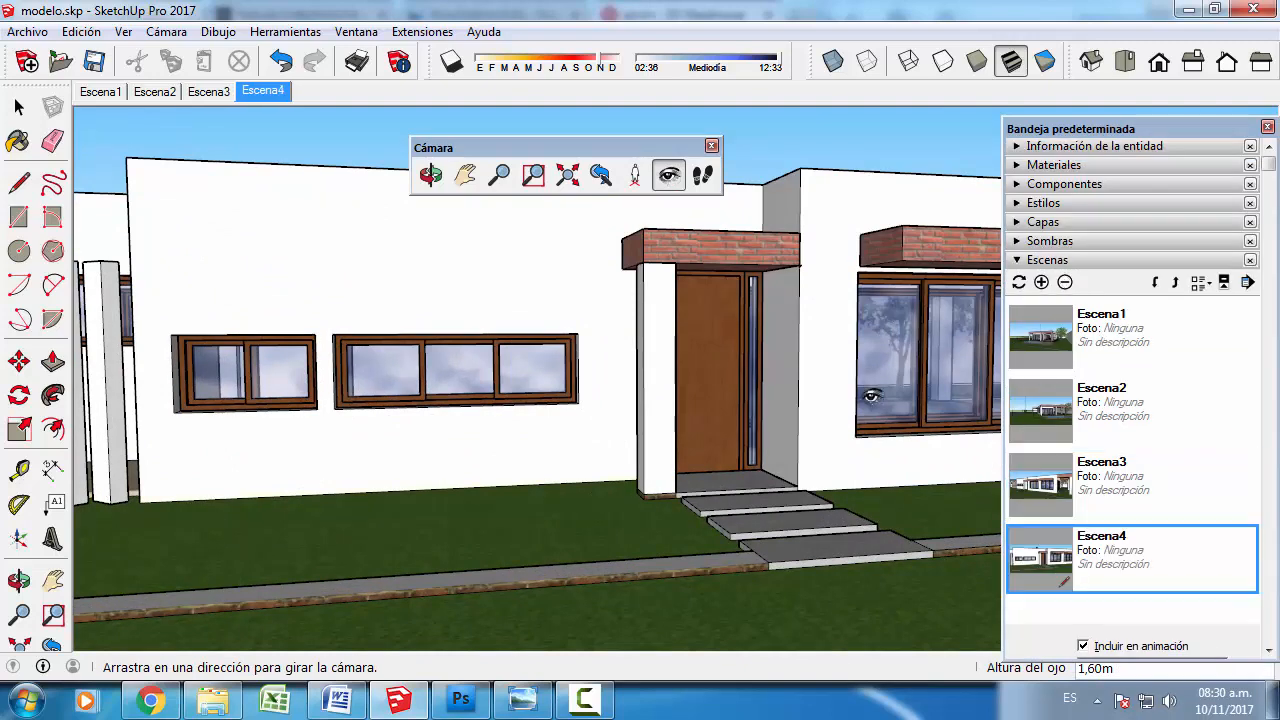
- Play the scene animation starting from the first scene to review the camera views, and stop it on the fourth scene
click(116, 93)
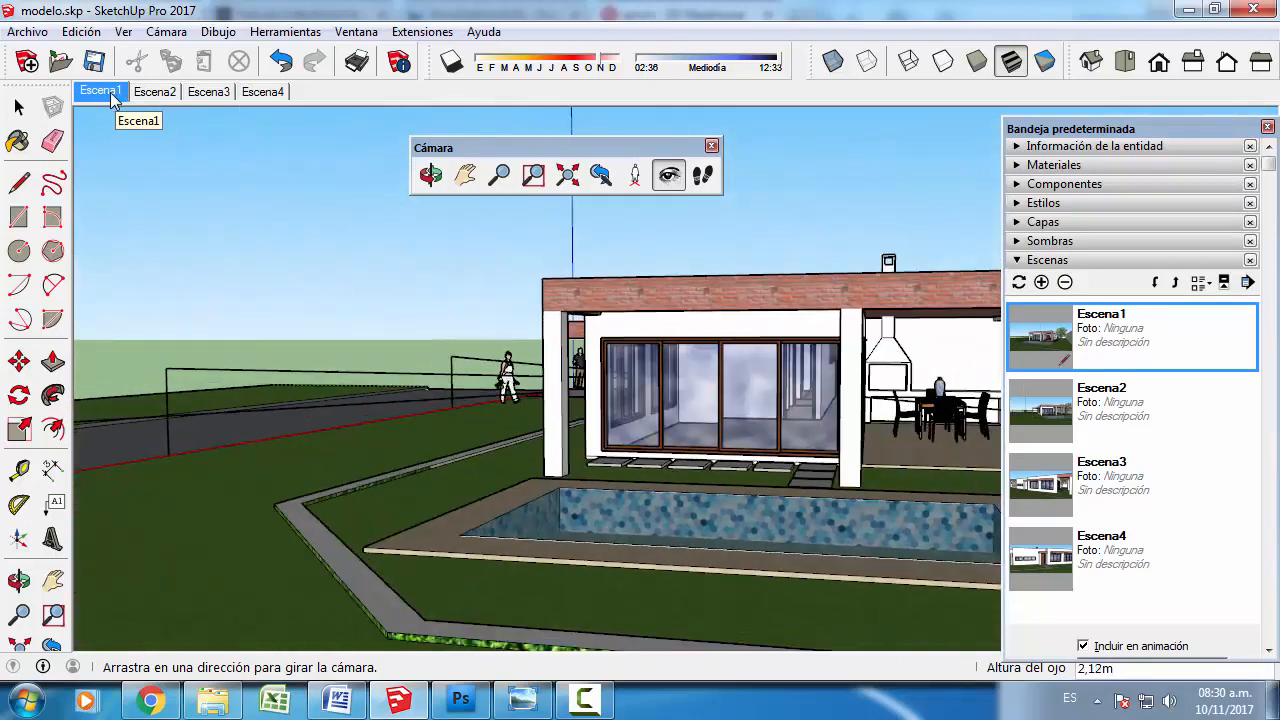
right_click(113, 100)
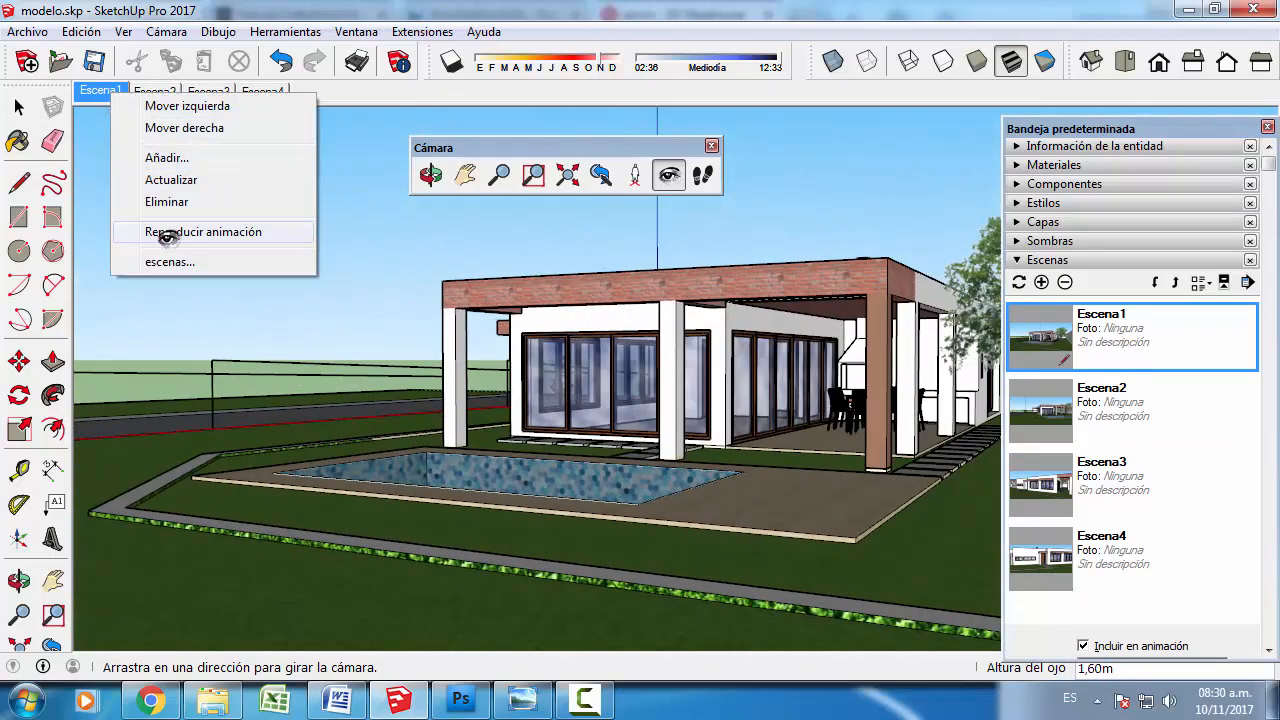
click(190, 231)
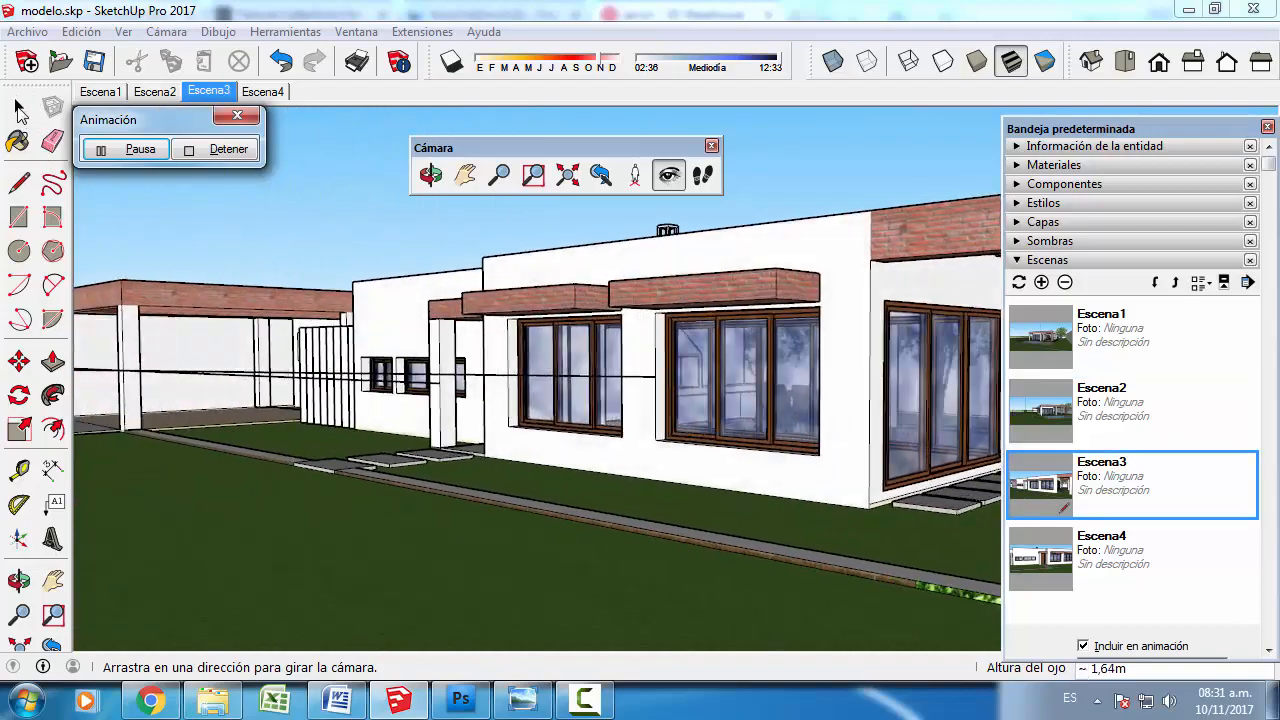
click(200, 149)
- Create a new layer named "auxiliares" for the camera guide lines
scroll(347, 382, down, 4)
scroll(347, 382, down, 3)
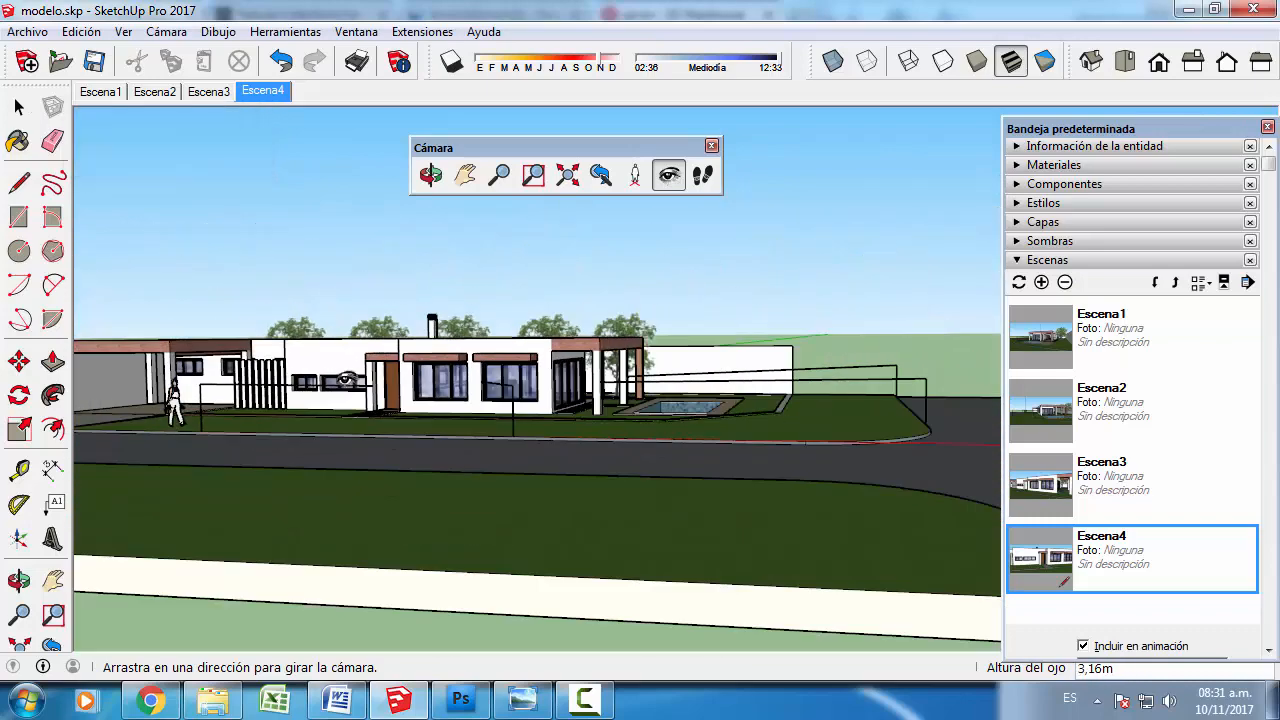
click(22, 107)
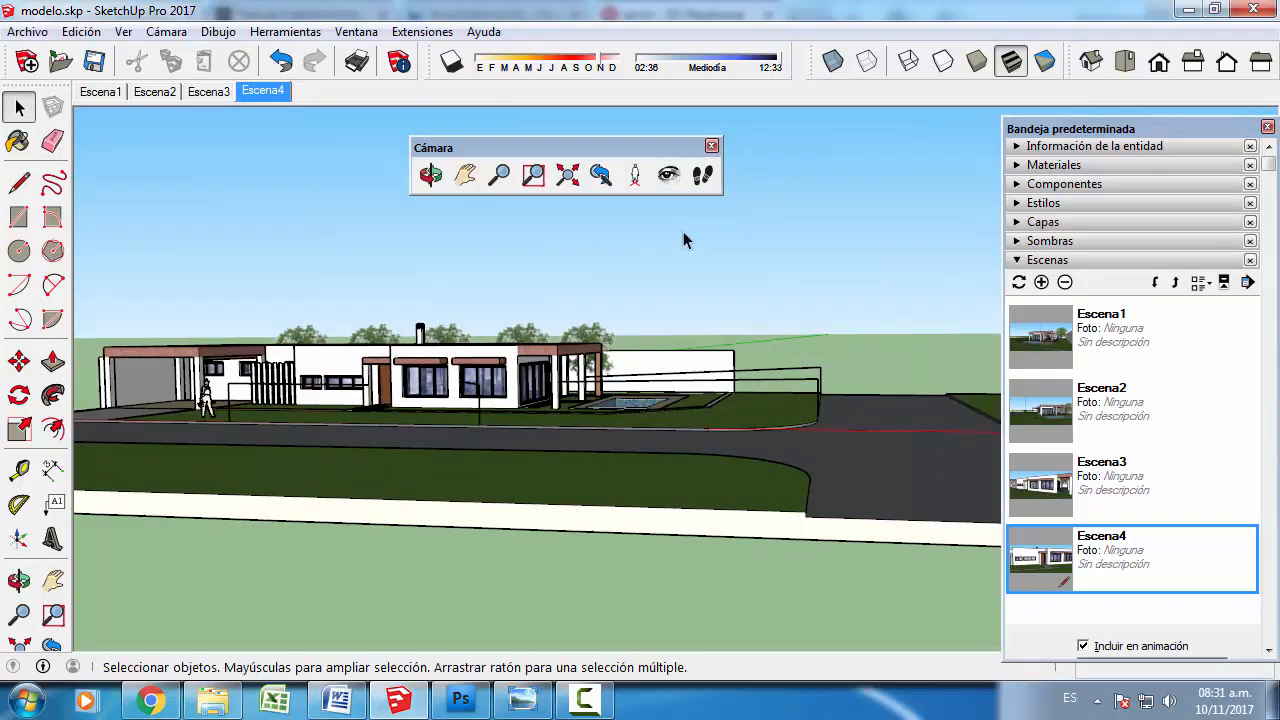
click(1016, 259)
click(1017, 224)
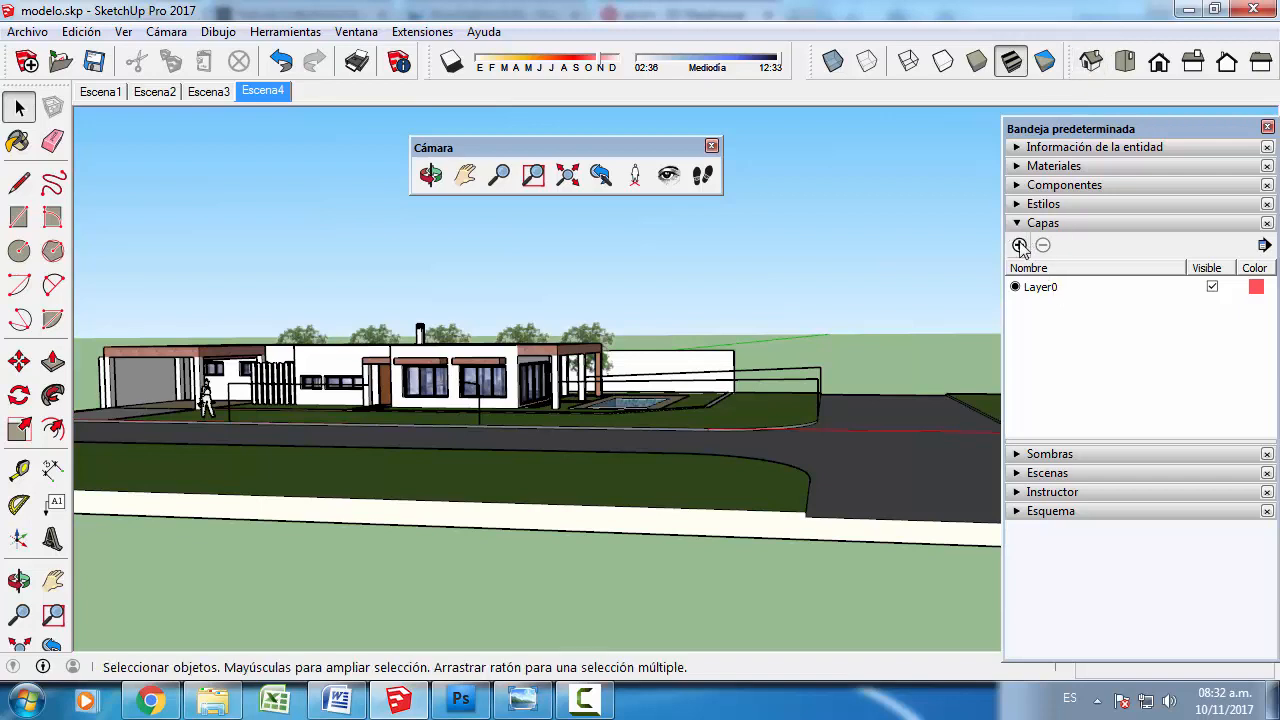
click(1020, 246)
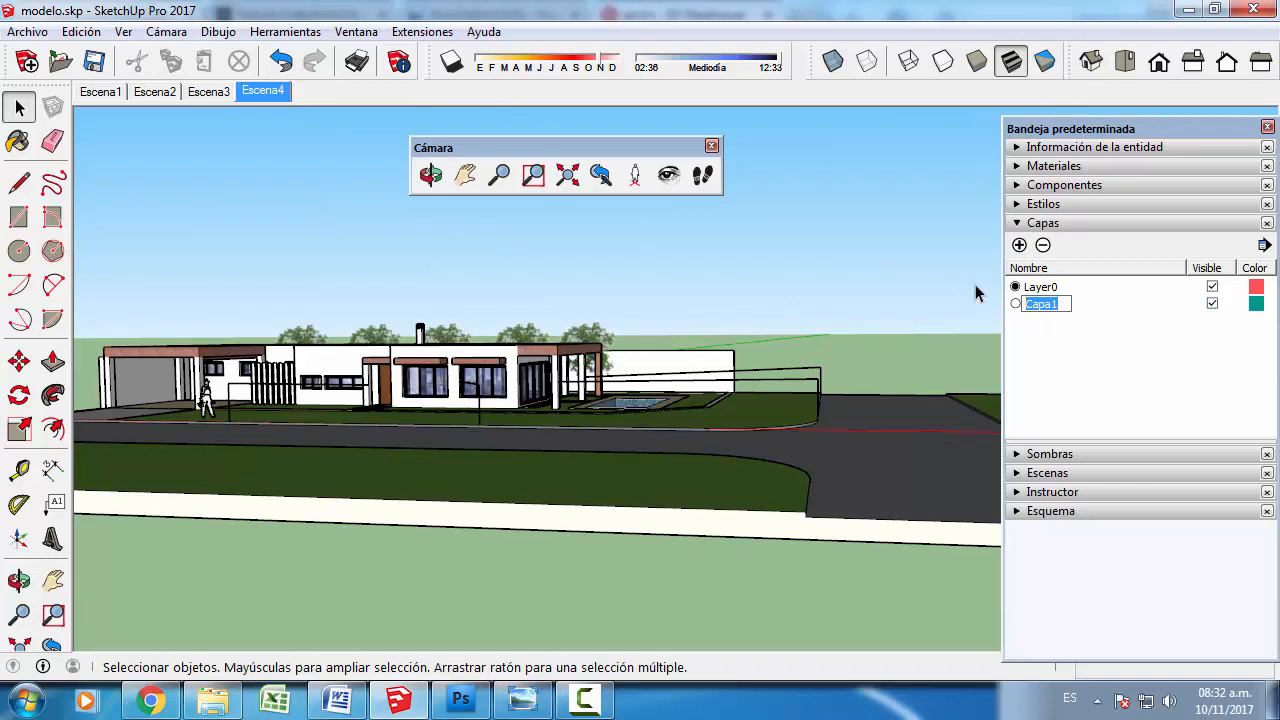
text(auxiliares)
key(Return)
- Select the four edges of the two pool-side camera guides and assign them to the "auxiliares" layer
middle_drag(773, 409, 684, 447)
click(840, 380)
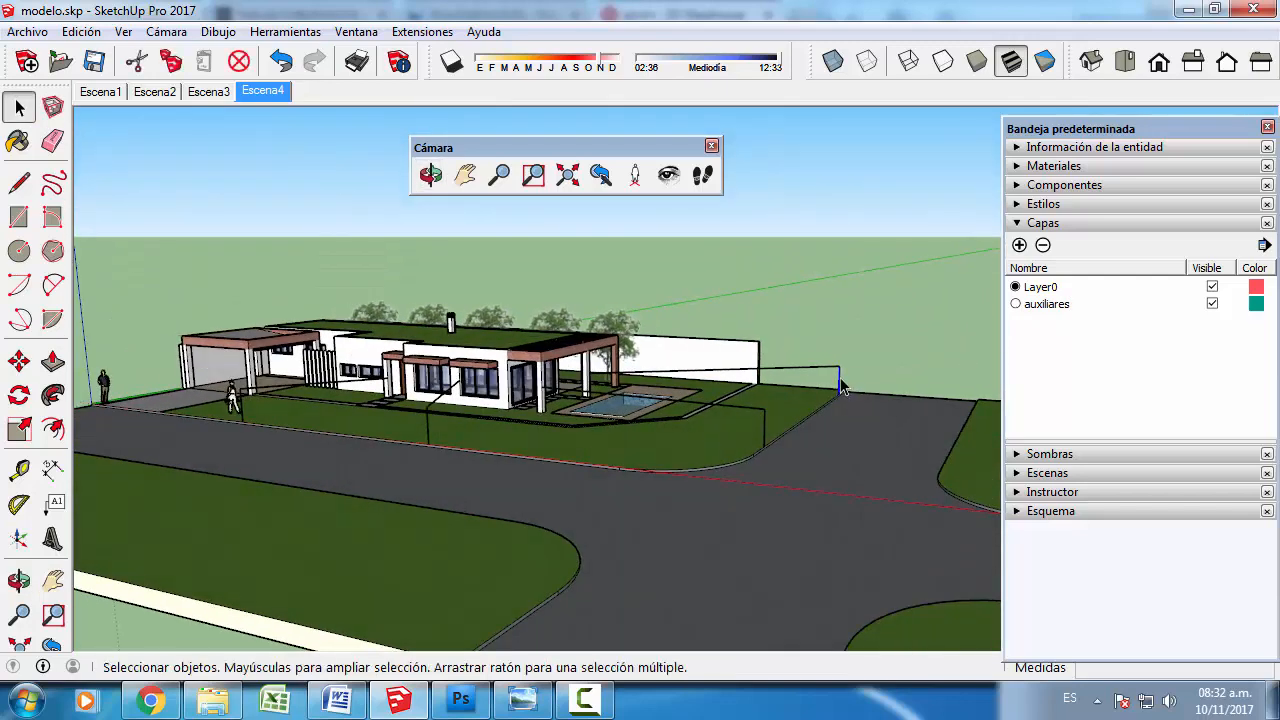
shift+click(831, 367)
shift+click(760, 412)
click(1030, 147)
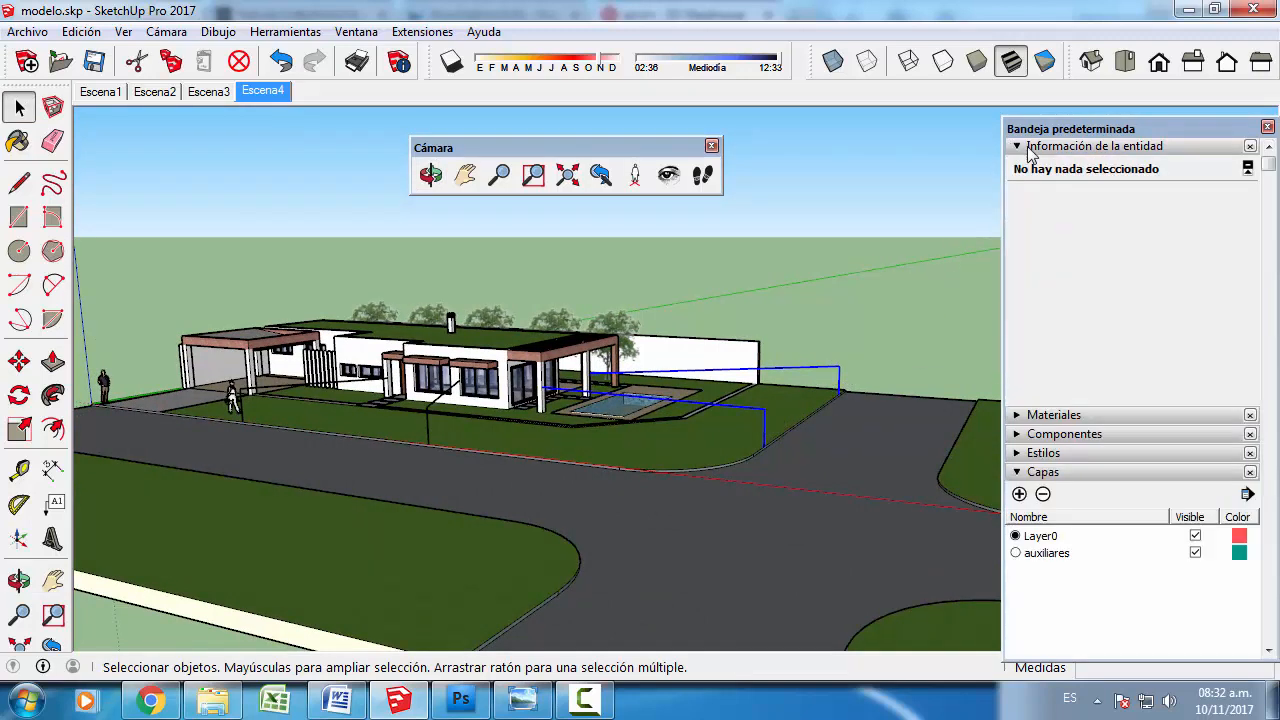
click(1241, 198)
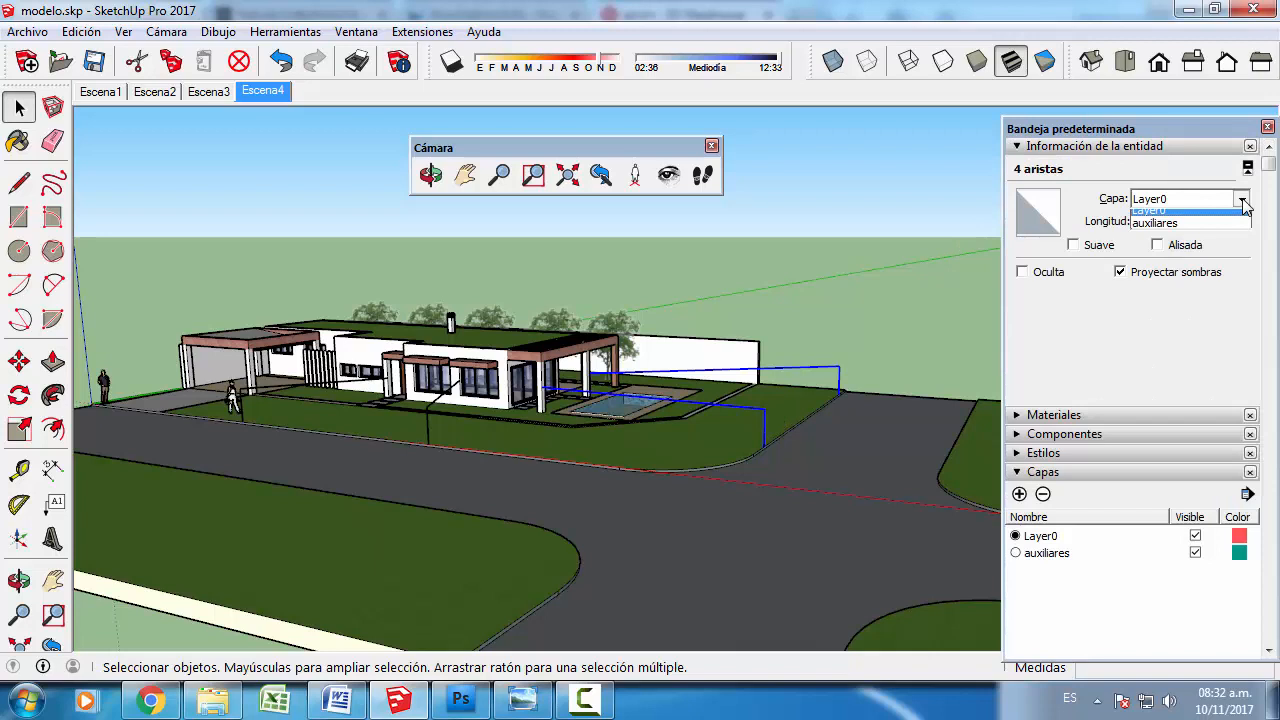
click(1160, 231)
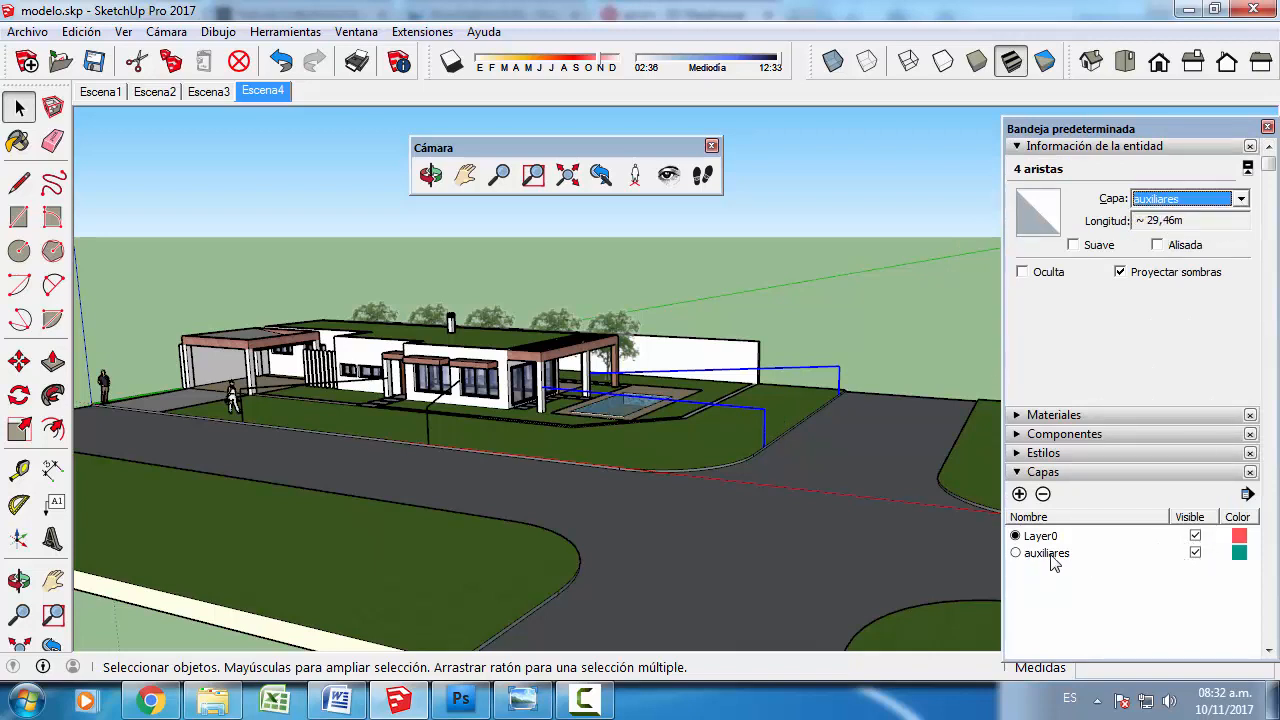
- Hide the "auxiliares" layer and move the four edges of the two remaining street-side camera guides onto it
click(1195, 553)
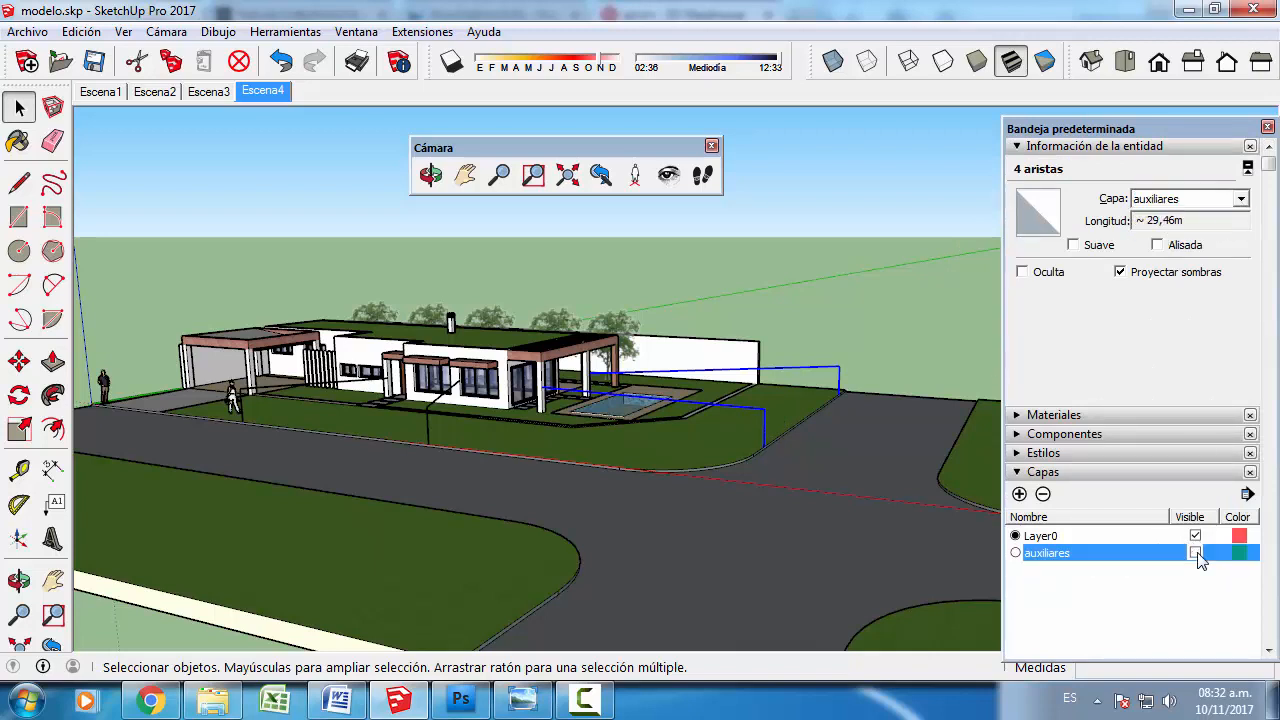
click(429, 436)
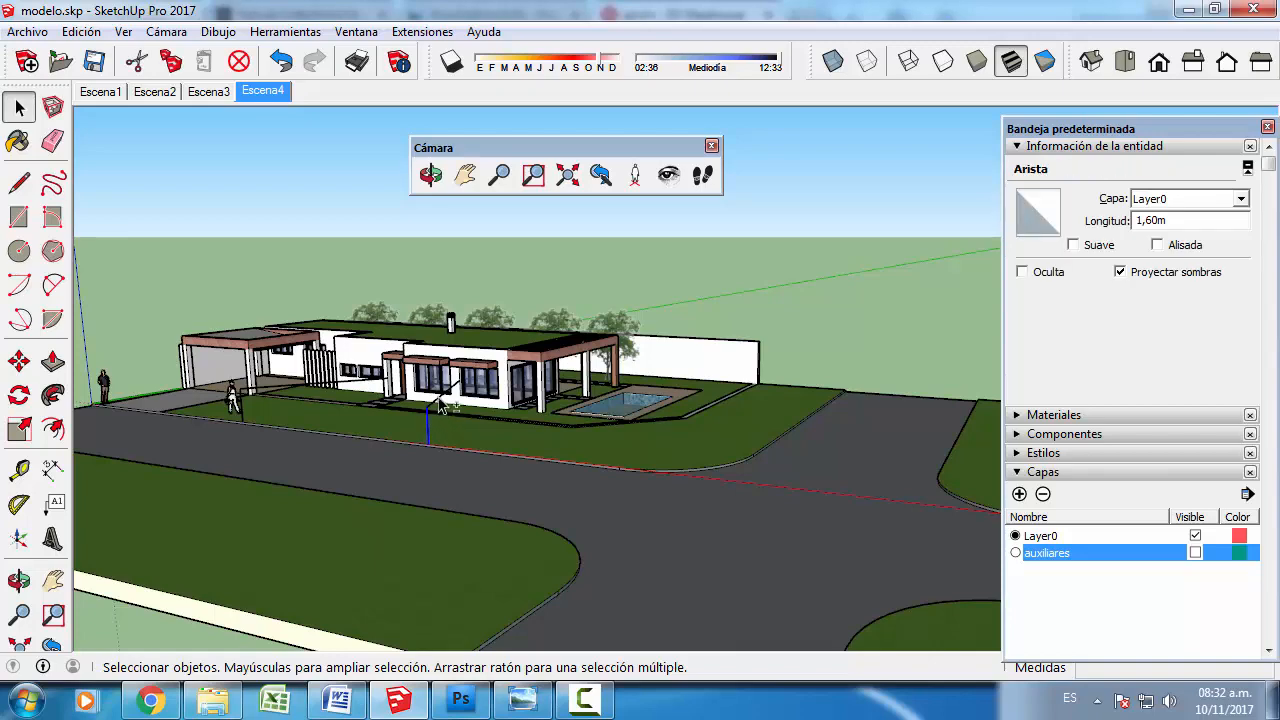
shift+click(441, 396)
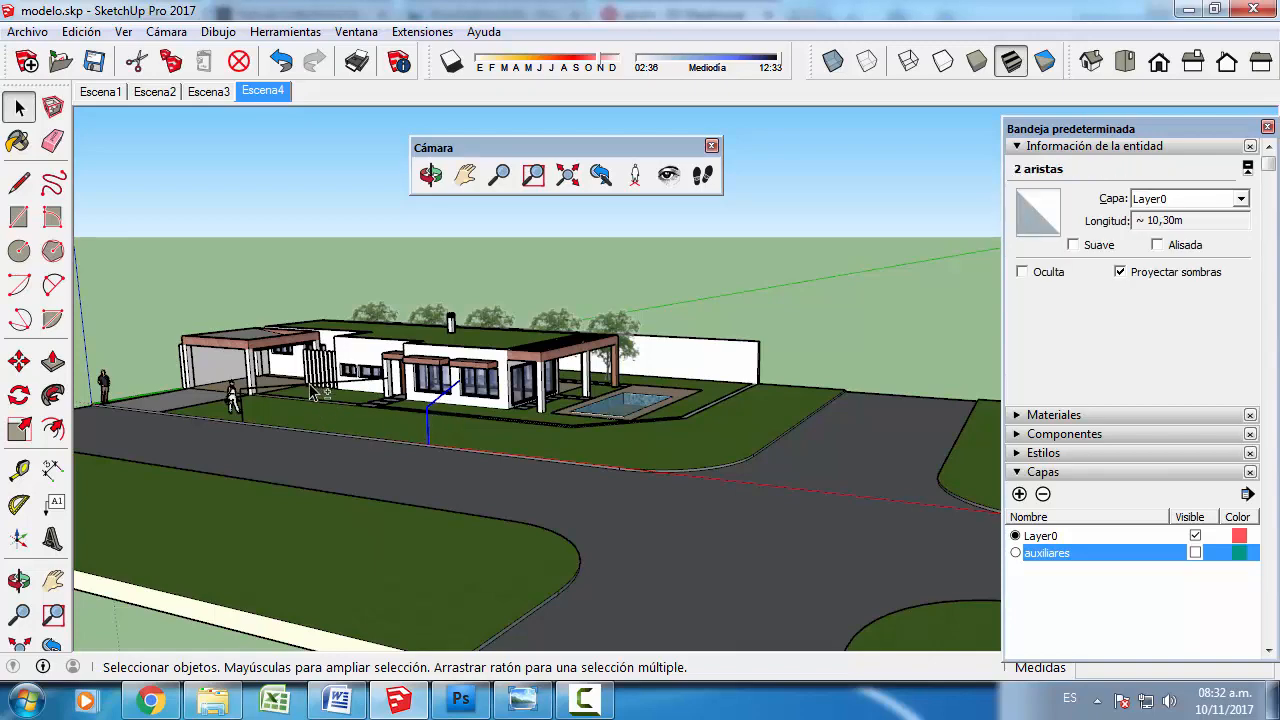
shift+click(232, 441)
scroll(240, 437, up, 2)
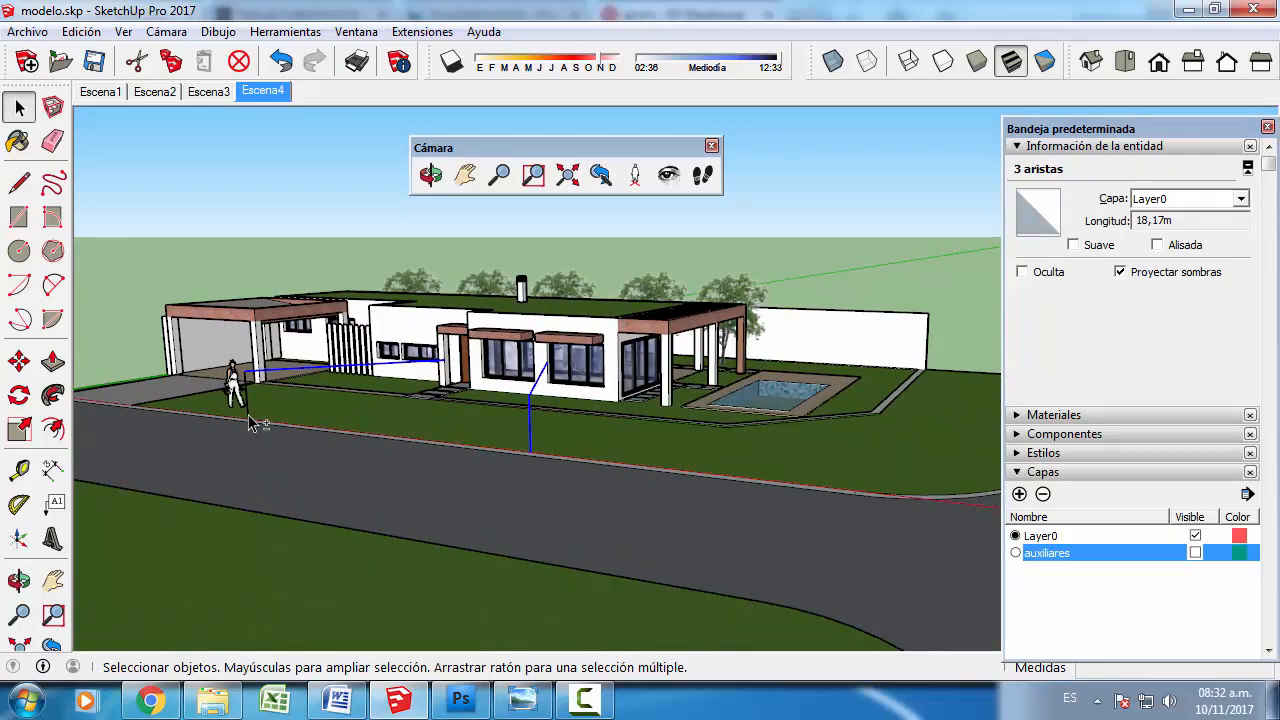
shift+click(248, 412)
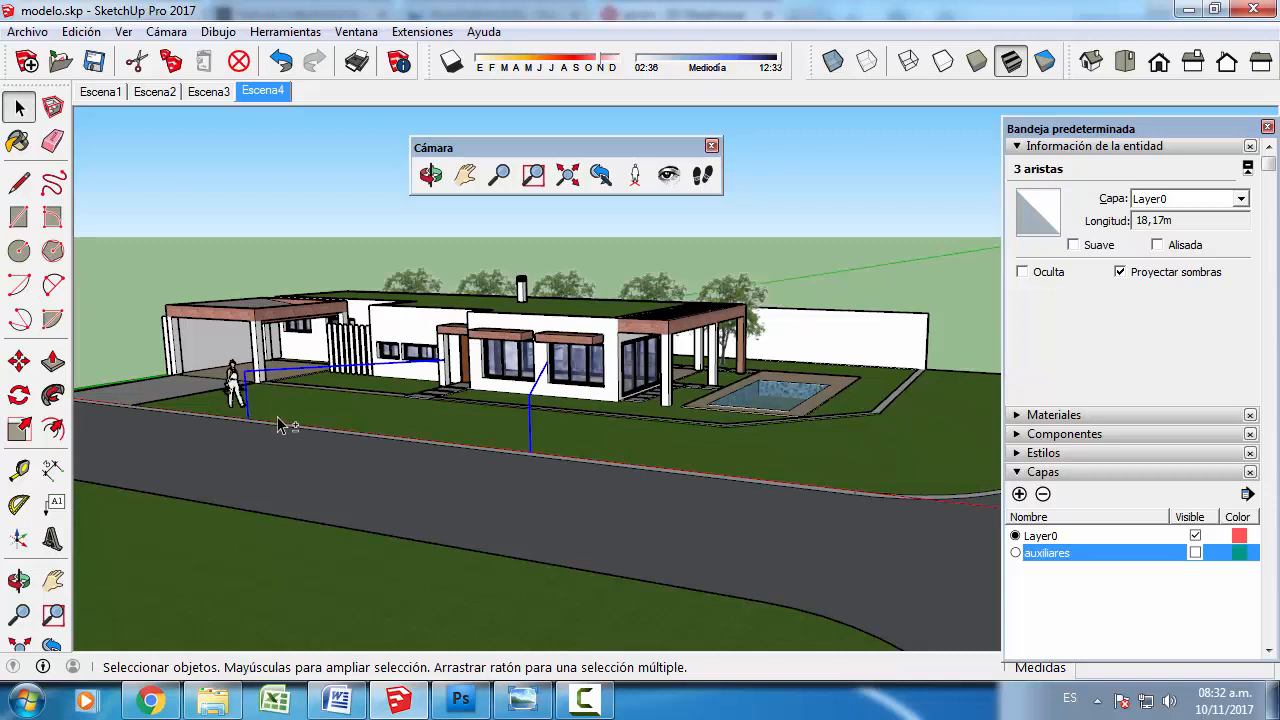
click(1240, 199)
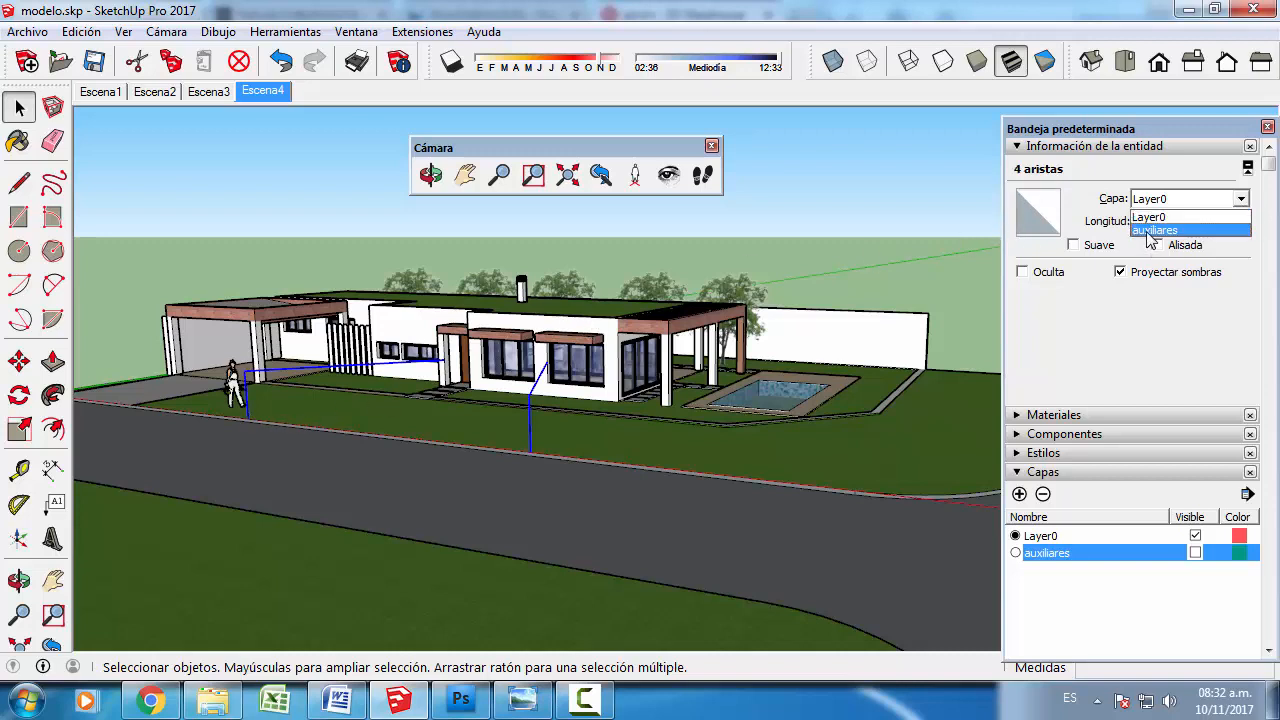
click(1150, 231)
click(623, 575)
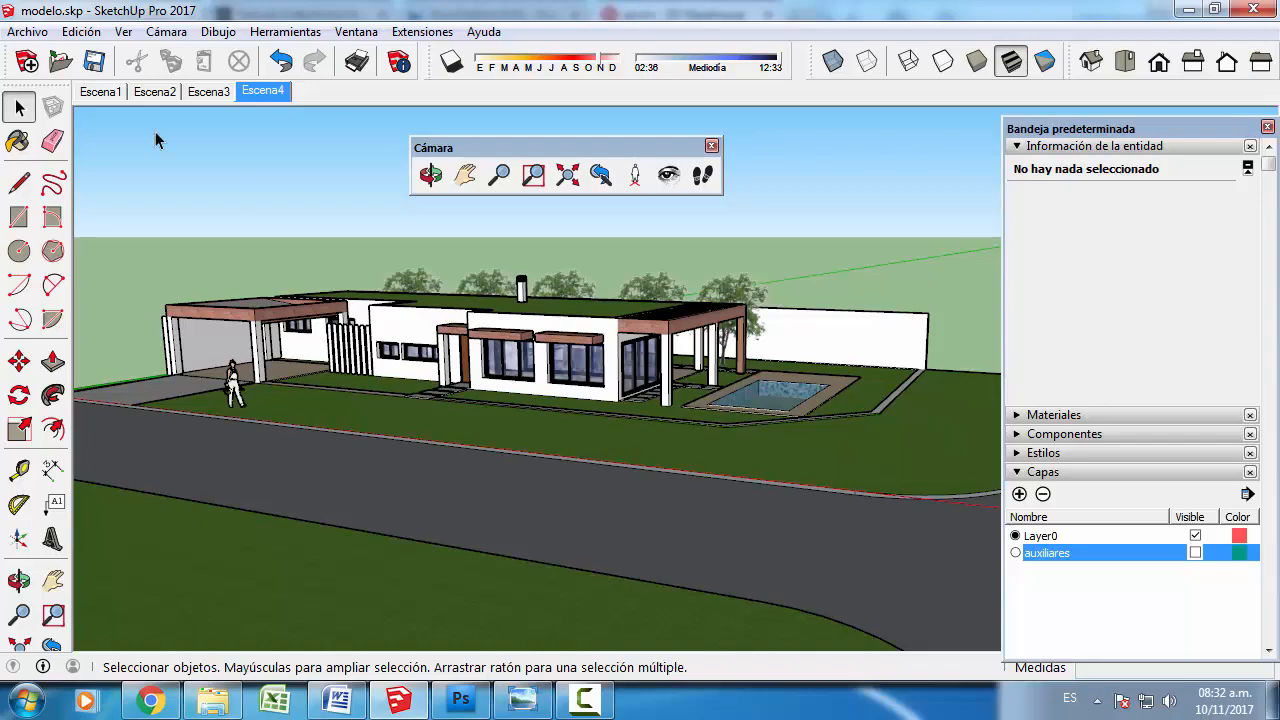
- Activate Escena1 and examine which properties the scene saves, including its visible layers
click(97, 92)
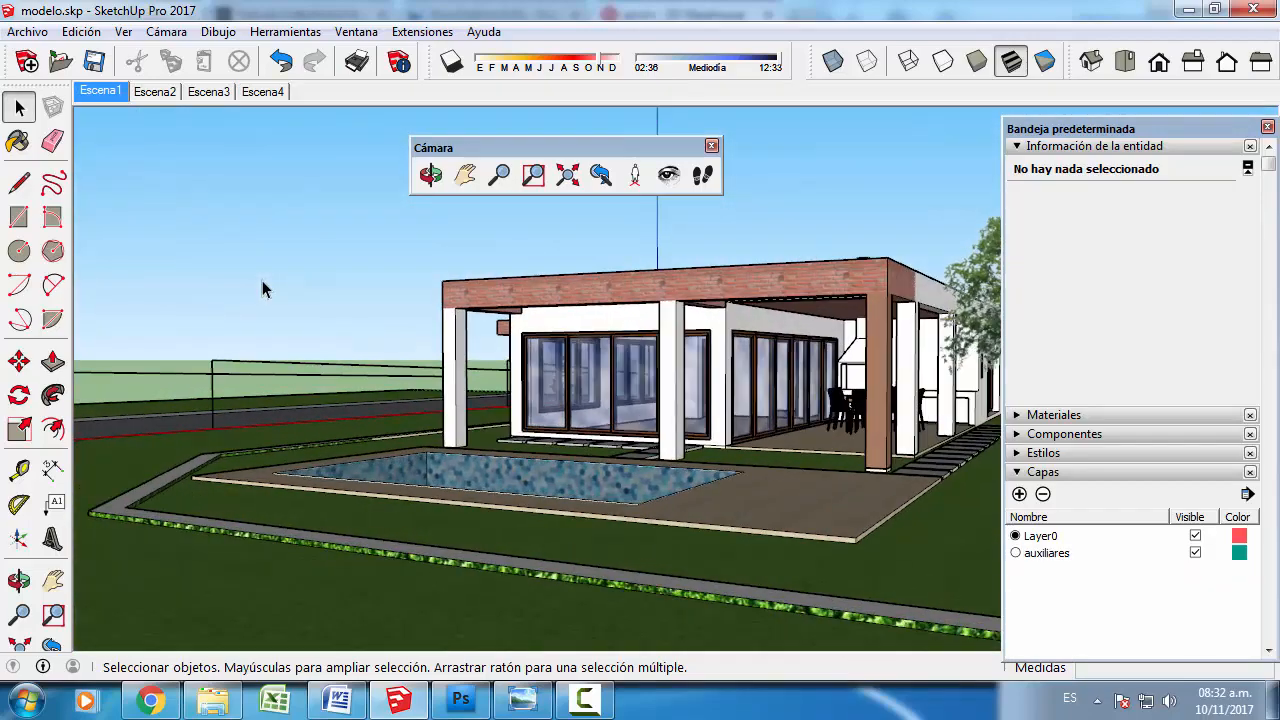
click(1017, 147)
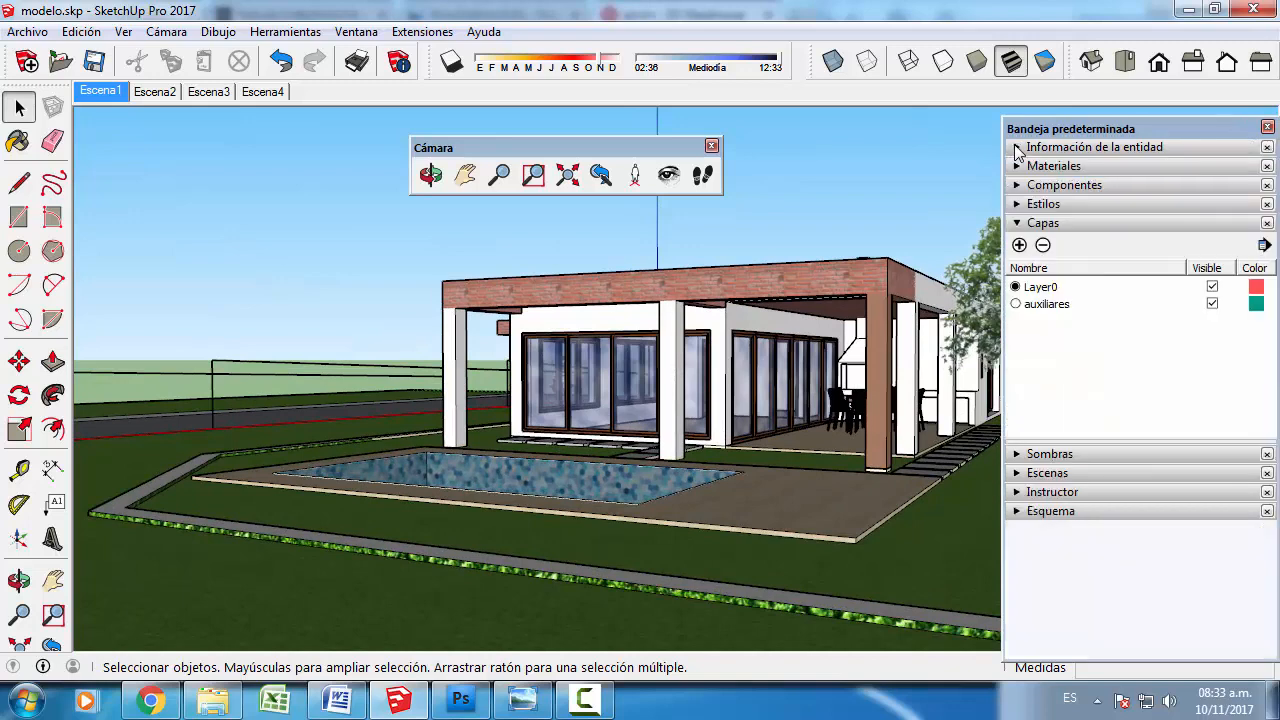
click(1017, 224)
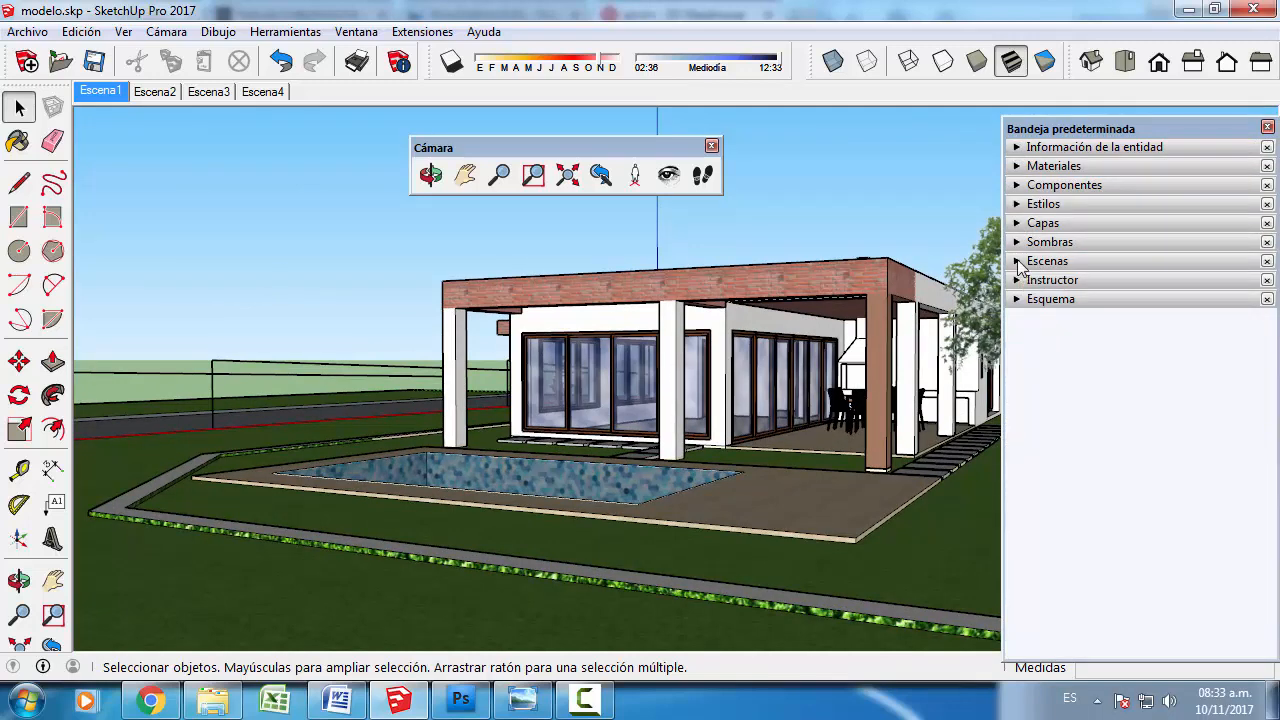
click(1018, 263)
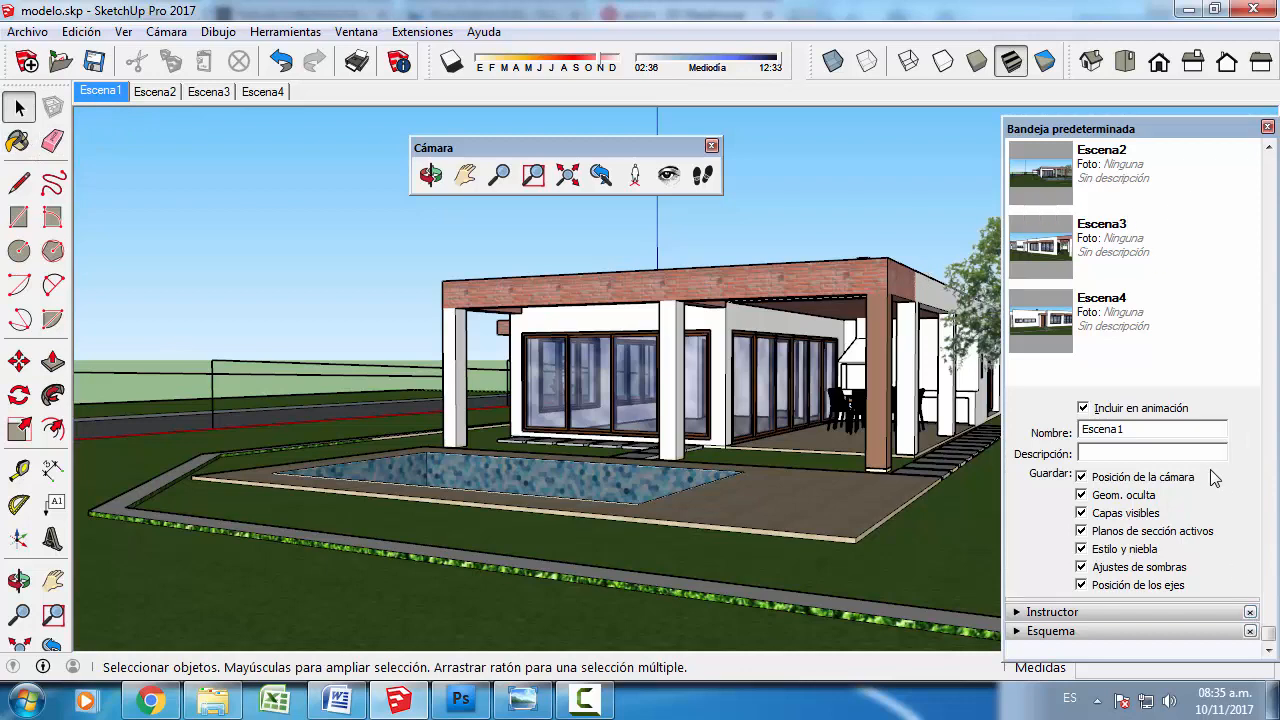
scroll(1215, 478, up, 5)
click(1019, 261)
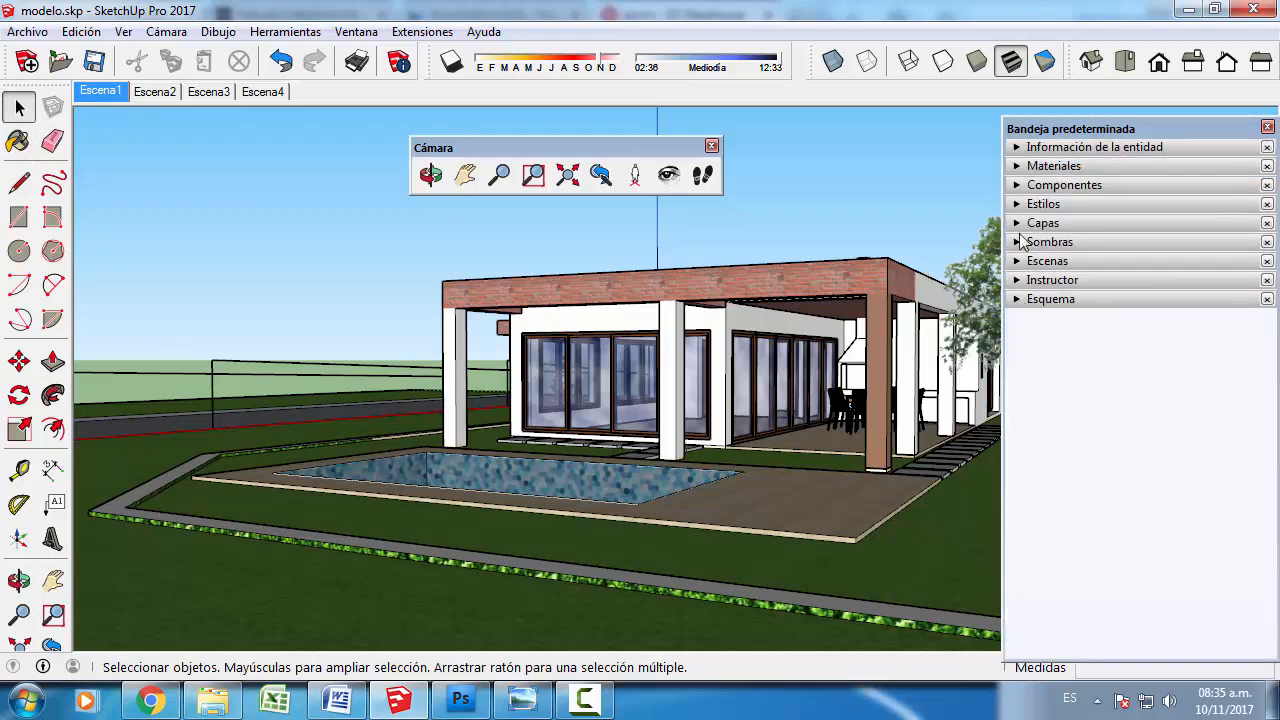
- Hide the "auxiliares" layer in Escena1 and update the scene to save that visibility
click(1019, 224)
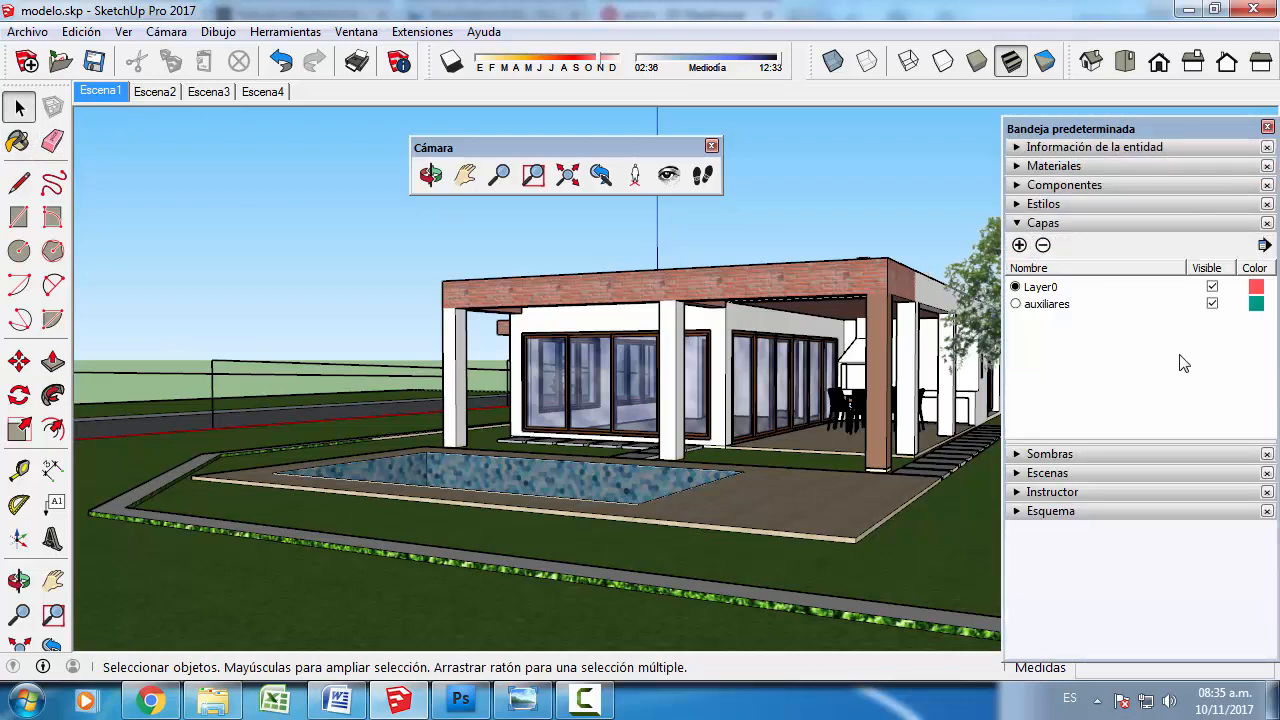
click(1212, 304)
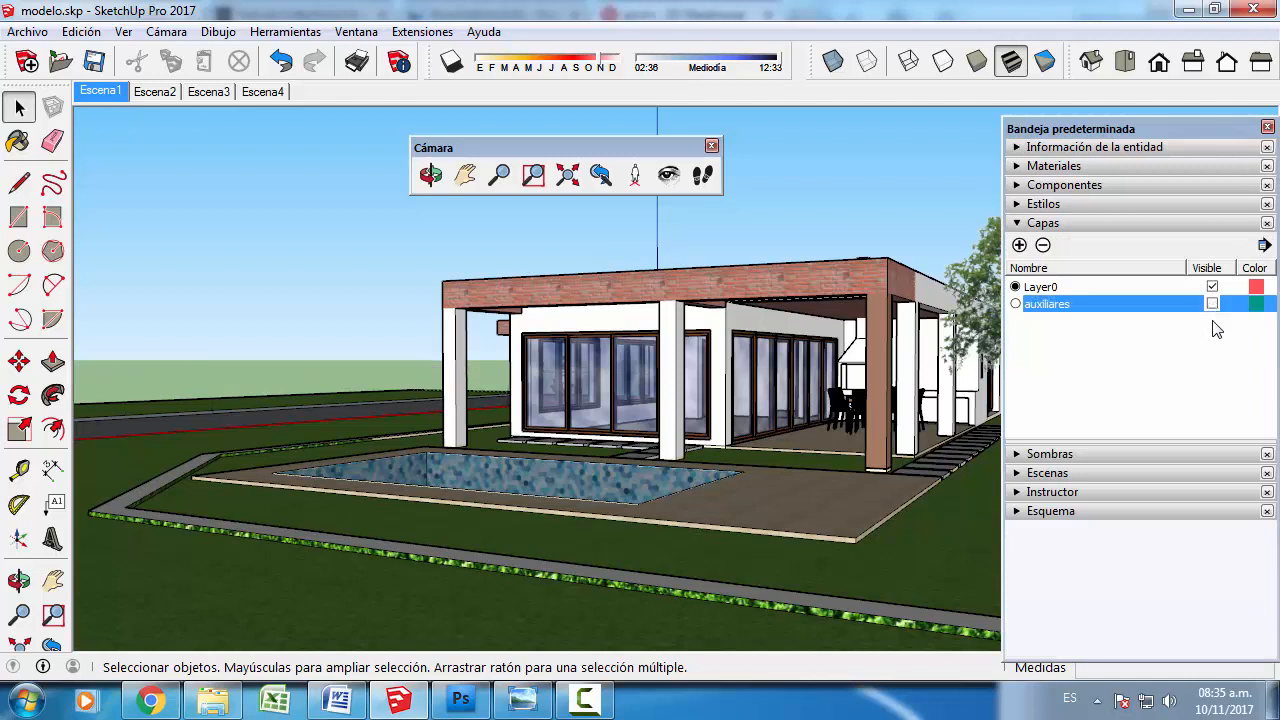
right_click(115, 99)
click(155, 182)
- Activate Escena2, hide the "auxiliares" layer in it, and update the scene
click(152, 92)
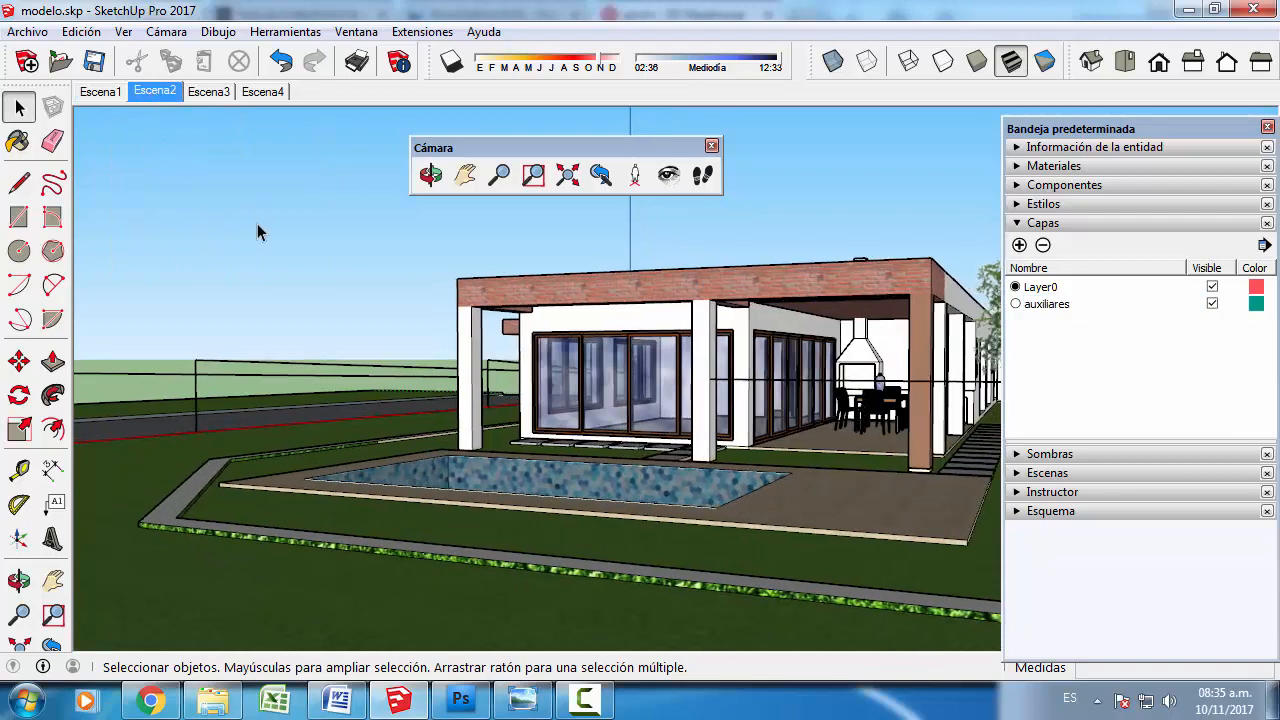
click(1212, 304)
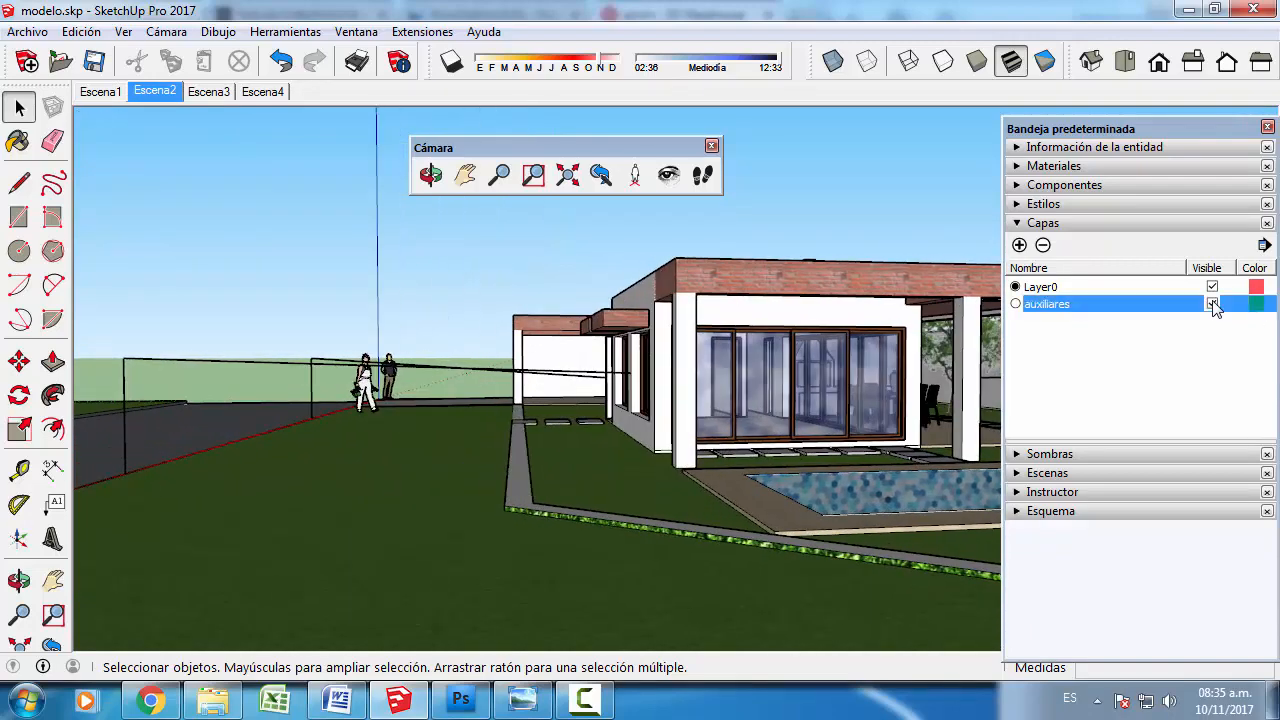
right_click(162, 94)
click(220, 184)
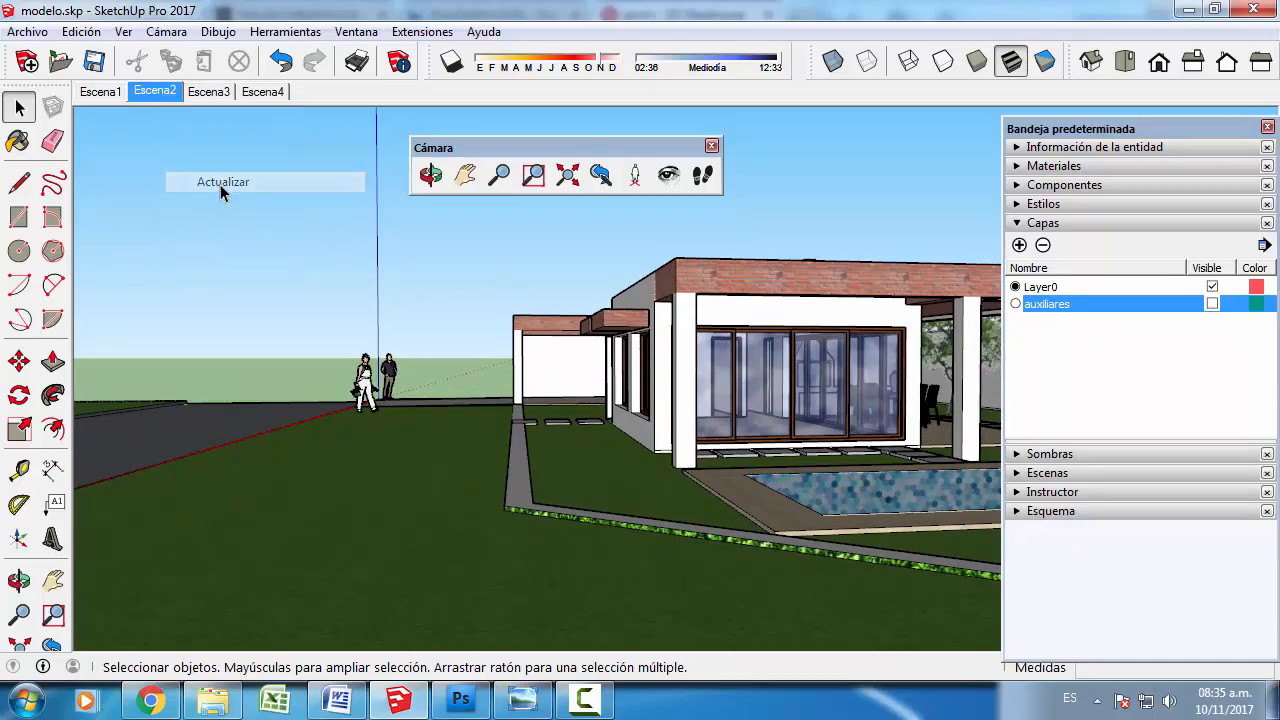
- Activate Escena3, hide the "auxiliares" layer in it, and update the scene
click(209, 92)
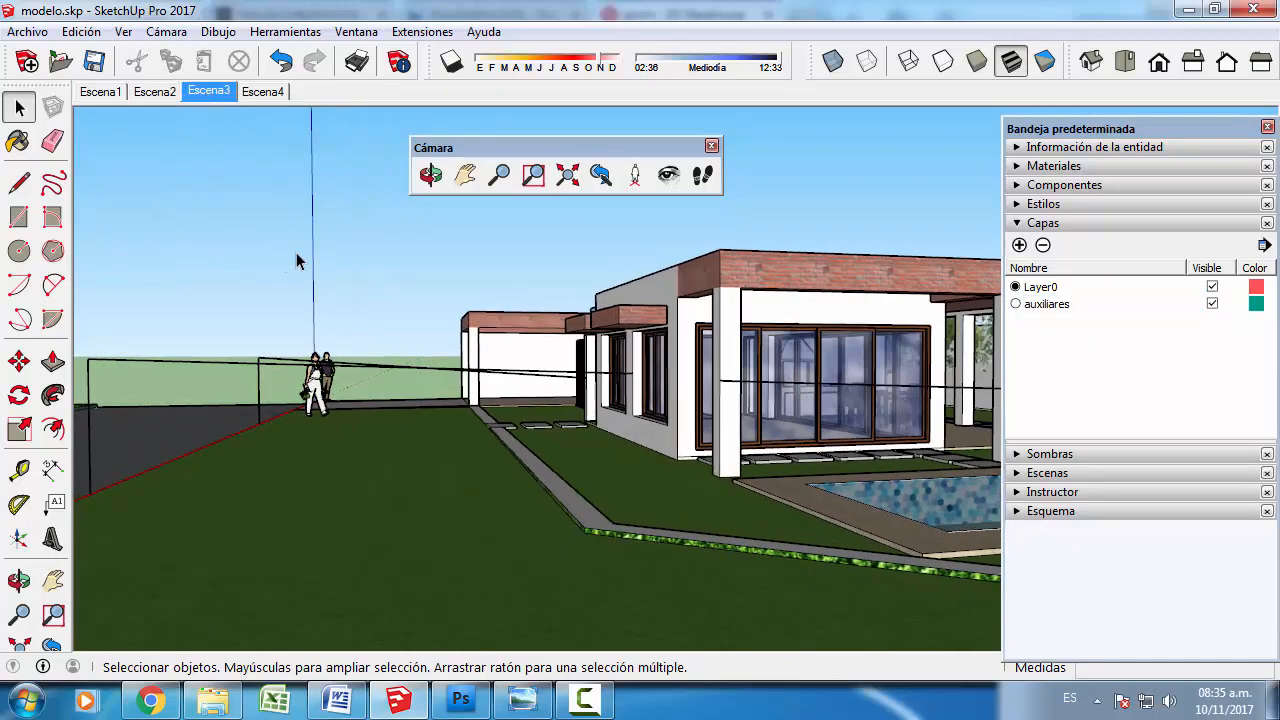
click(1211, 305)
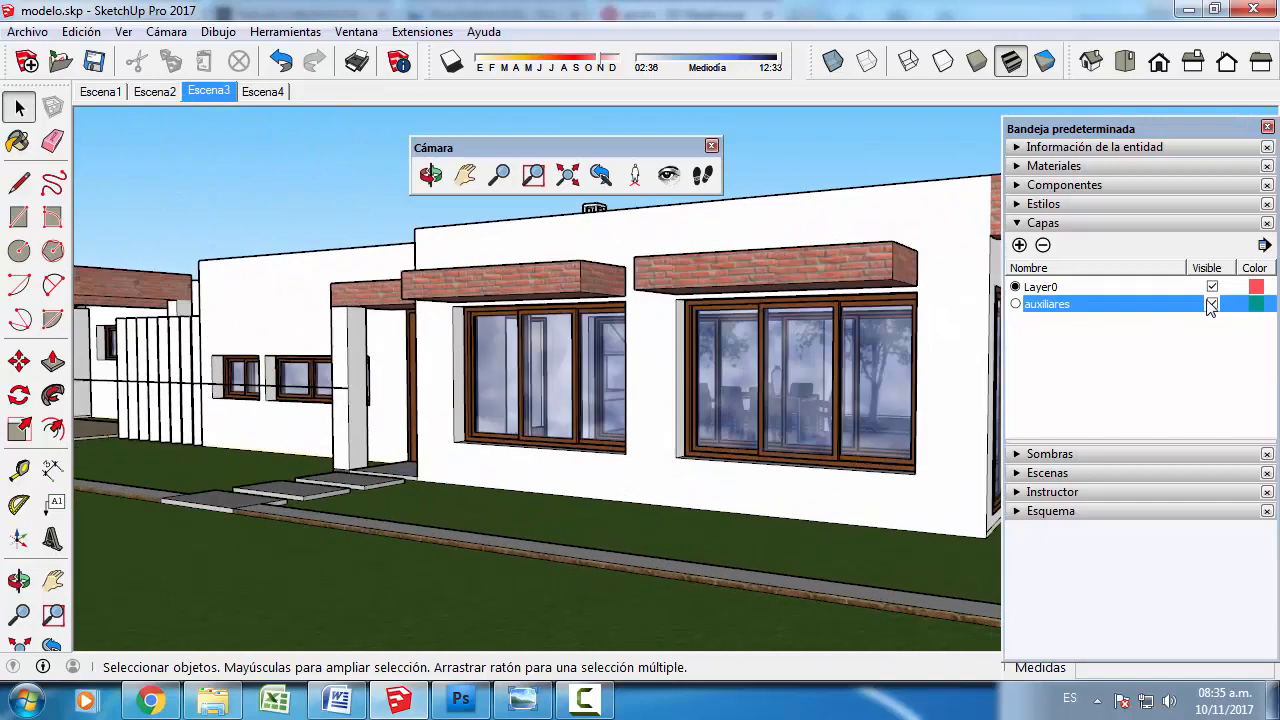
right_click(208, 94)
click(253, 180)
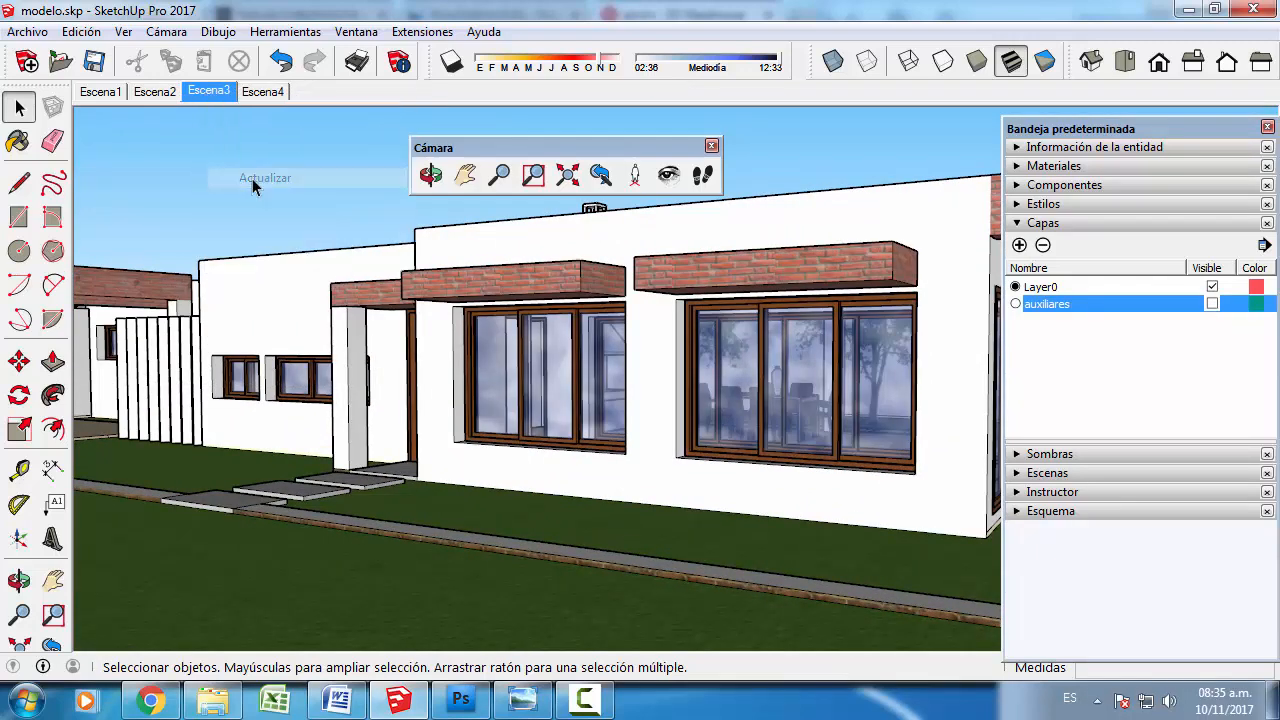
- Activate Escena4, hide the "auxiliares" layer in it, and update the scene
click(265, 92)
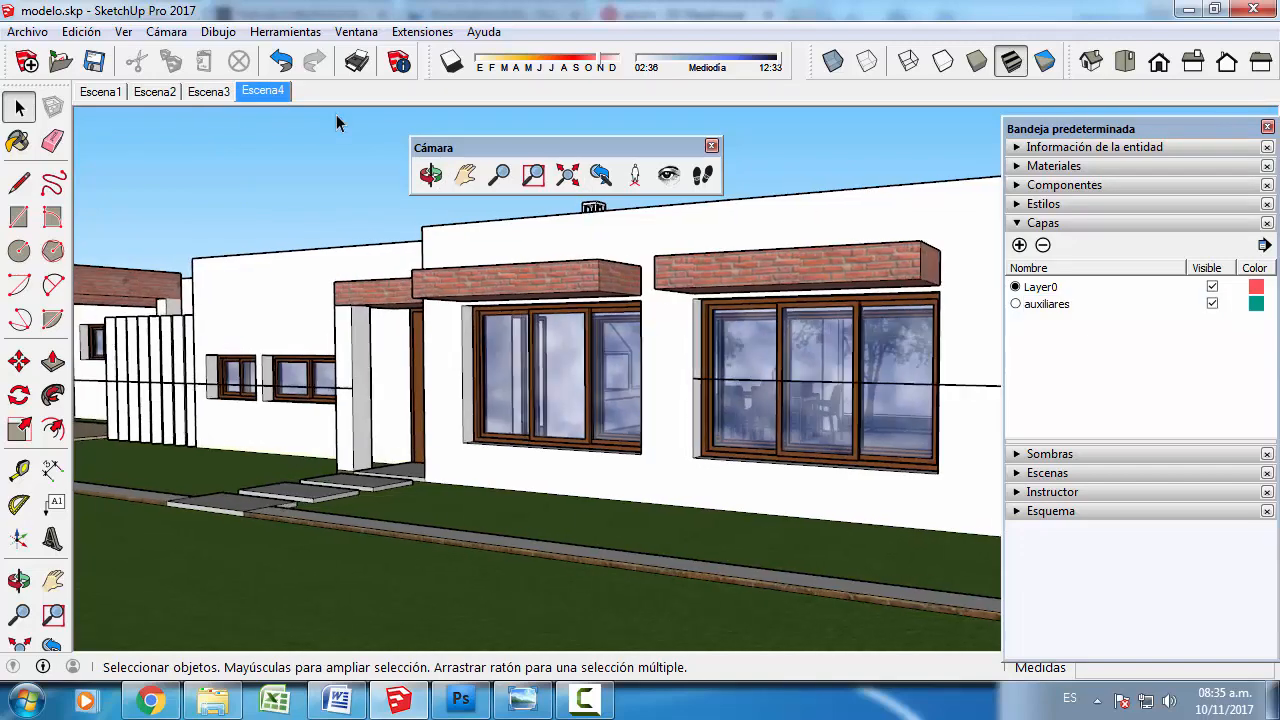
click(1212, 304)
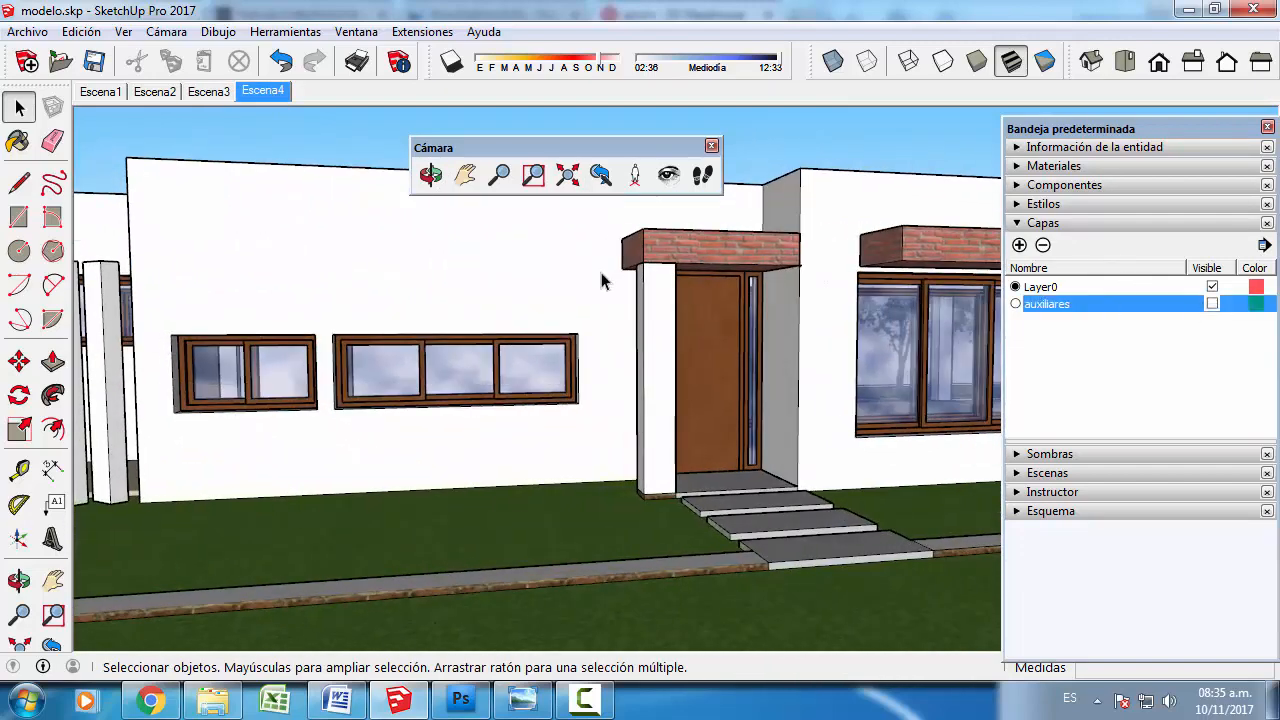
right_click(265, 94)
click(307, 180)
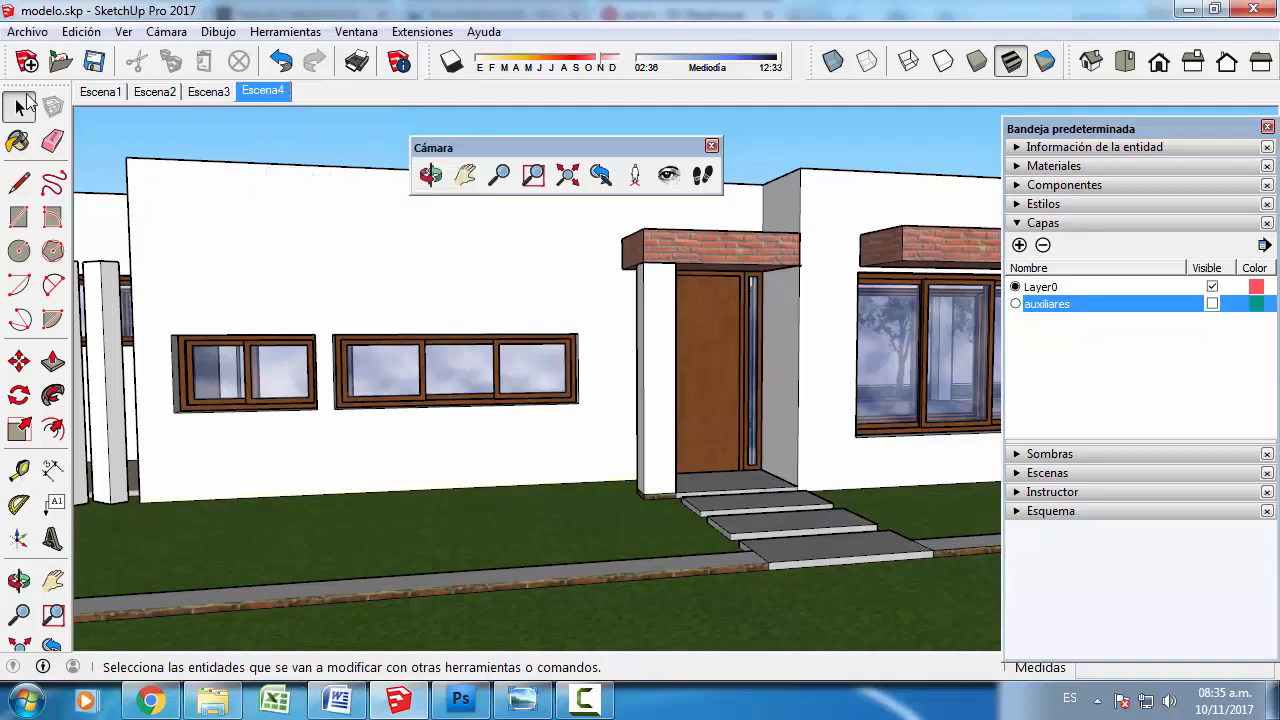
- Return to Escena1 and play the scene animation to review the views without the camera guides
click(101, 93)
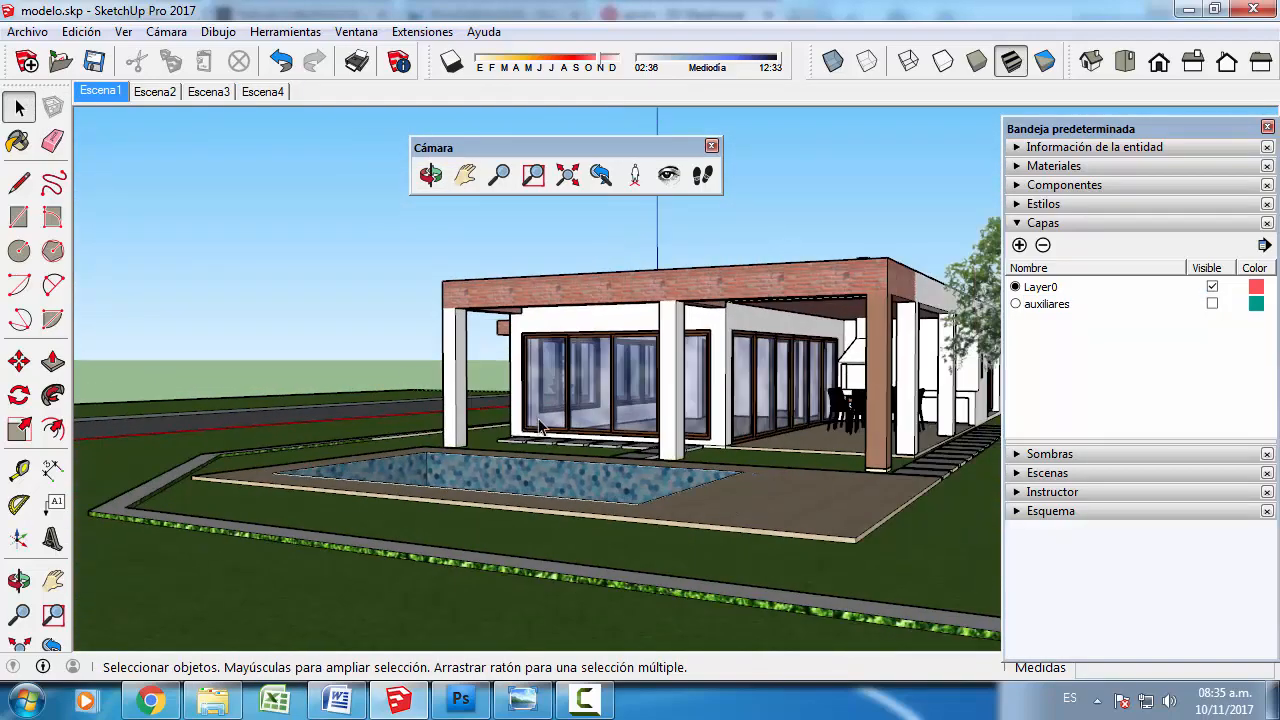
right_click(97, 103)
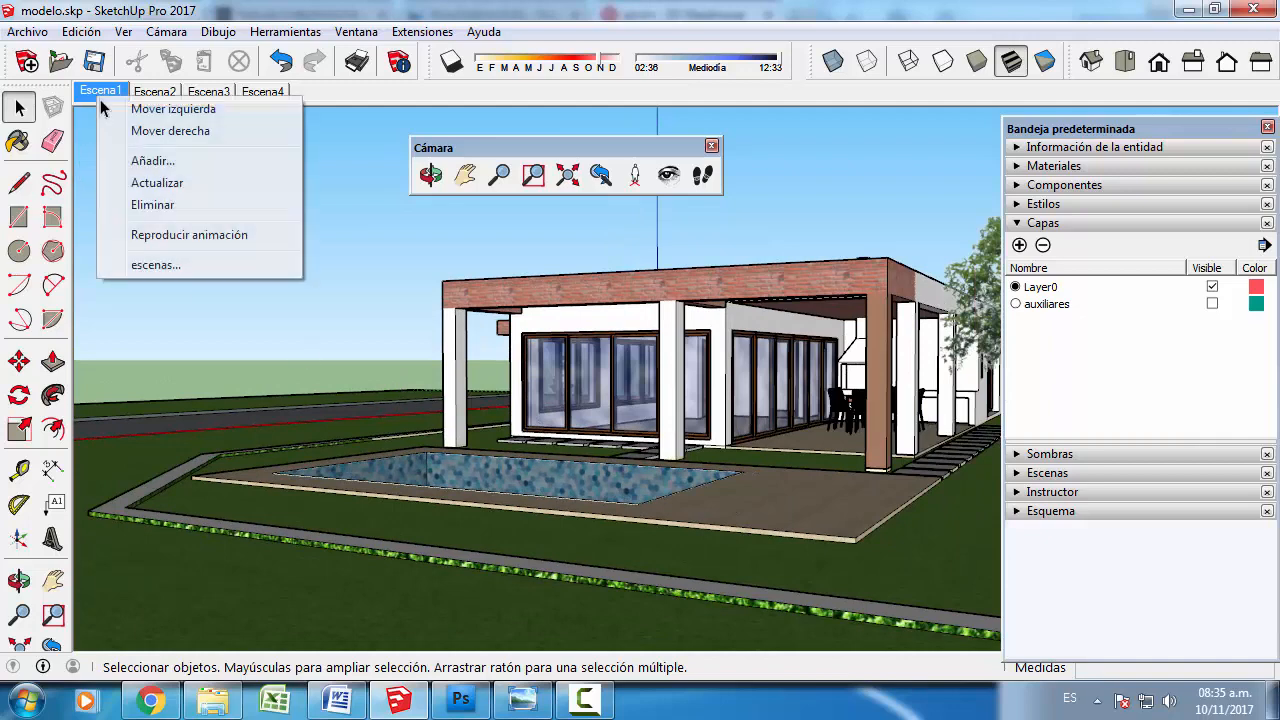
click(147, 232)
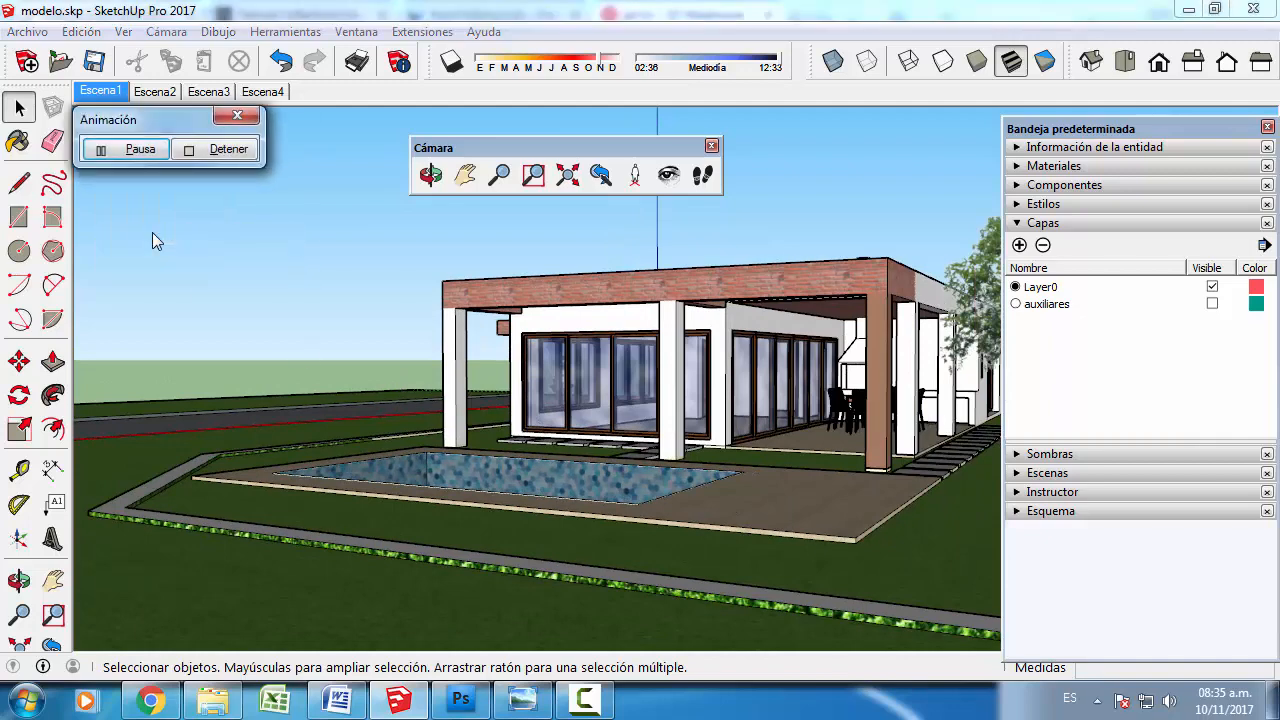